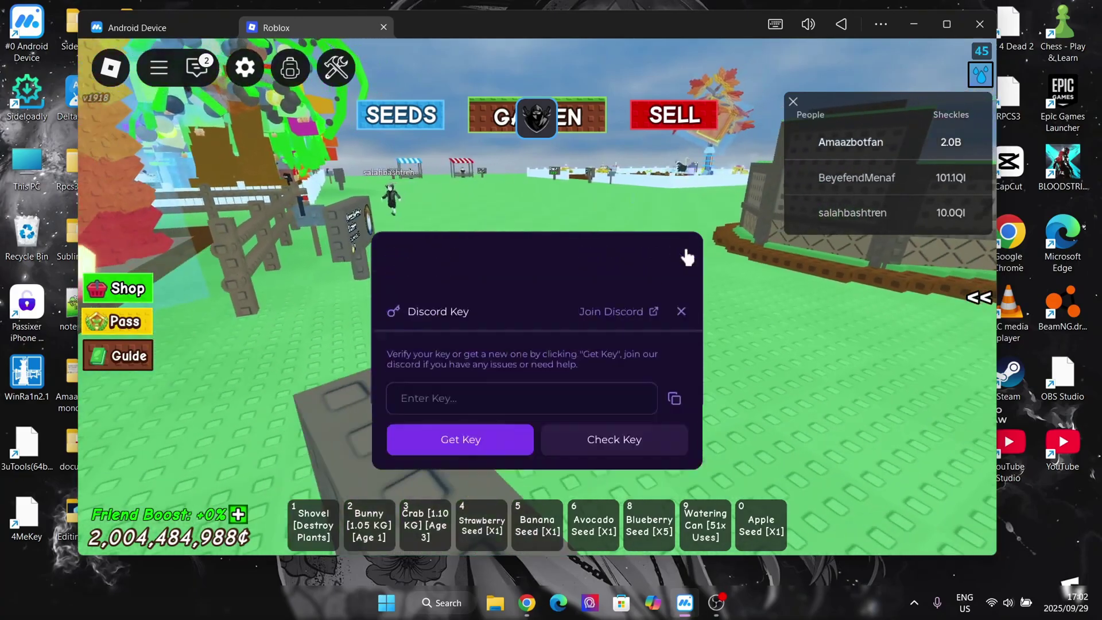
# Walk and jump the character around the grass field near the walled circular plot
pyautogui.press('d')
pyautogui.press('w')
pyautogui.press('s')
pyautogui.press('d')
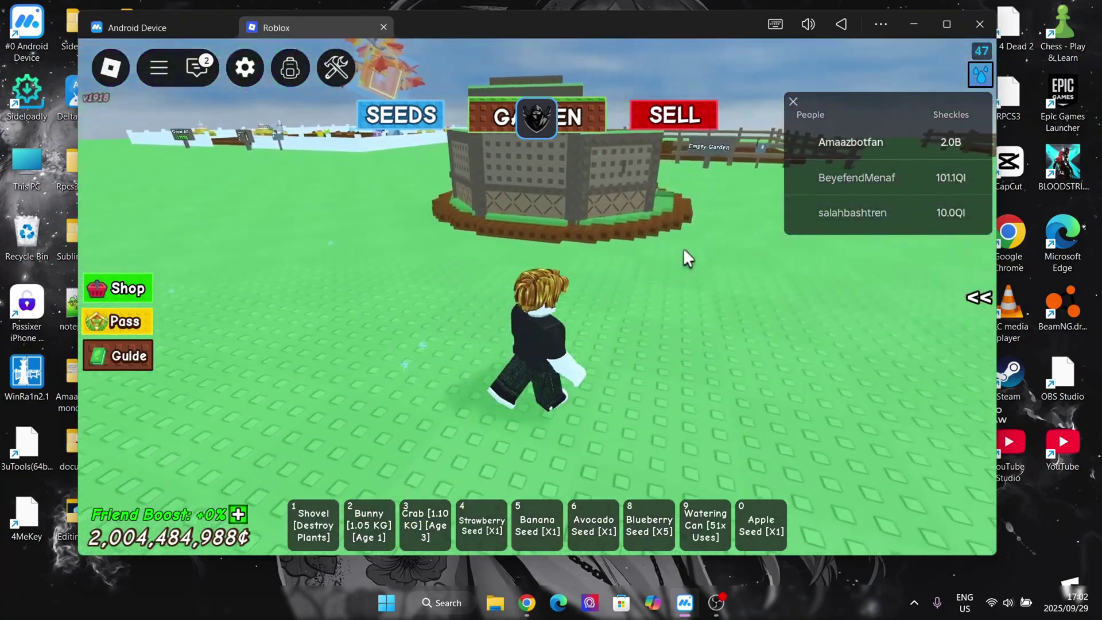
pyautogui.press('w')
pyautogui.press('d')
pyautogui.press('s')
pyautogui.press('space')
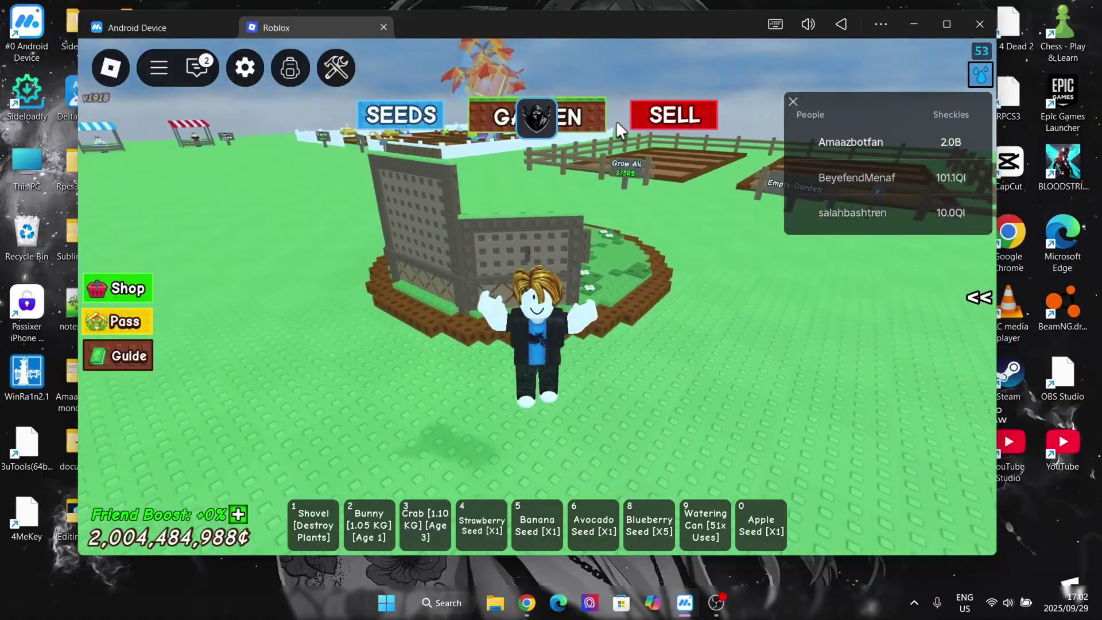
# Open the Delta executor's script list over the game and walk the character around to test movement
pyautogui.click(535, 116)
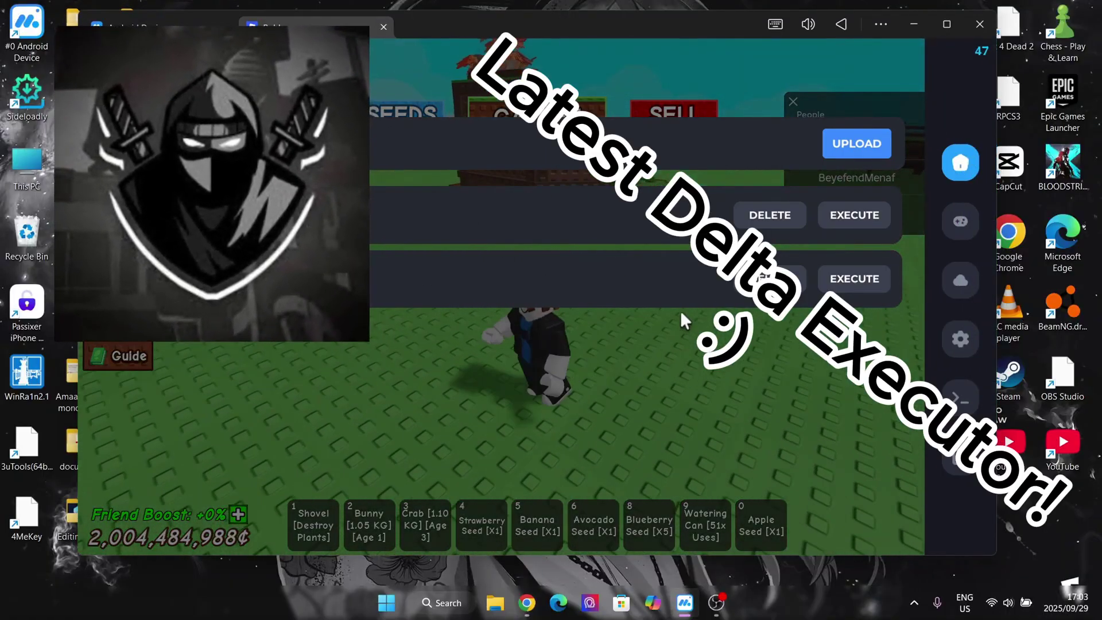
pyautogui.press('d')
pyautogui.press('s')
pyautogui.press('a')
pyautogui.press('w')
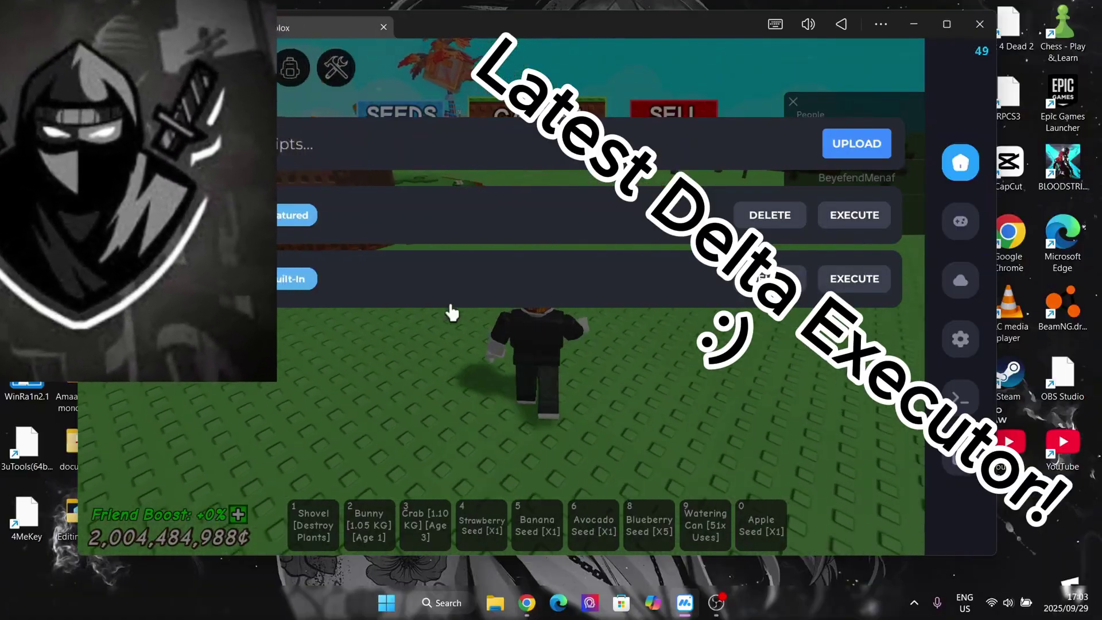
pyautogui.press('s')
pyautogui.press('a')
pyautogui.press('space')
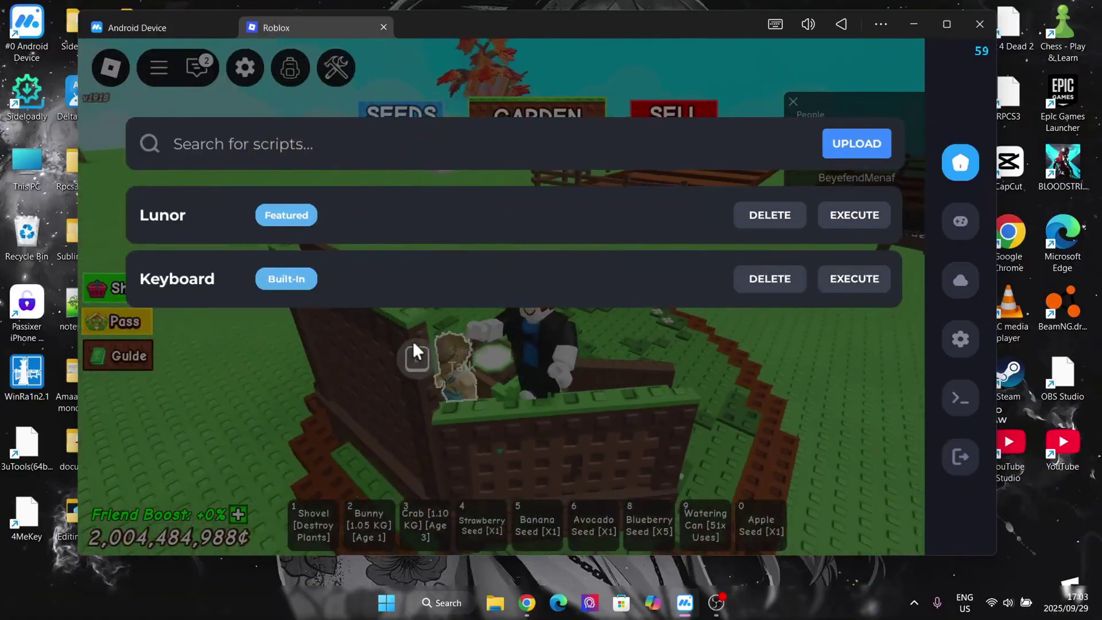
pyautogui.press('d')
pyautogui.press('space')
pyautogui.press('w')
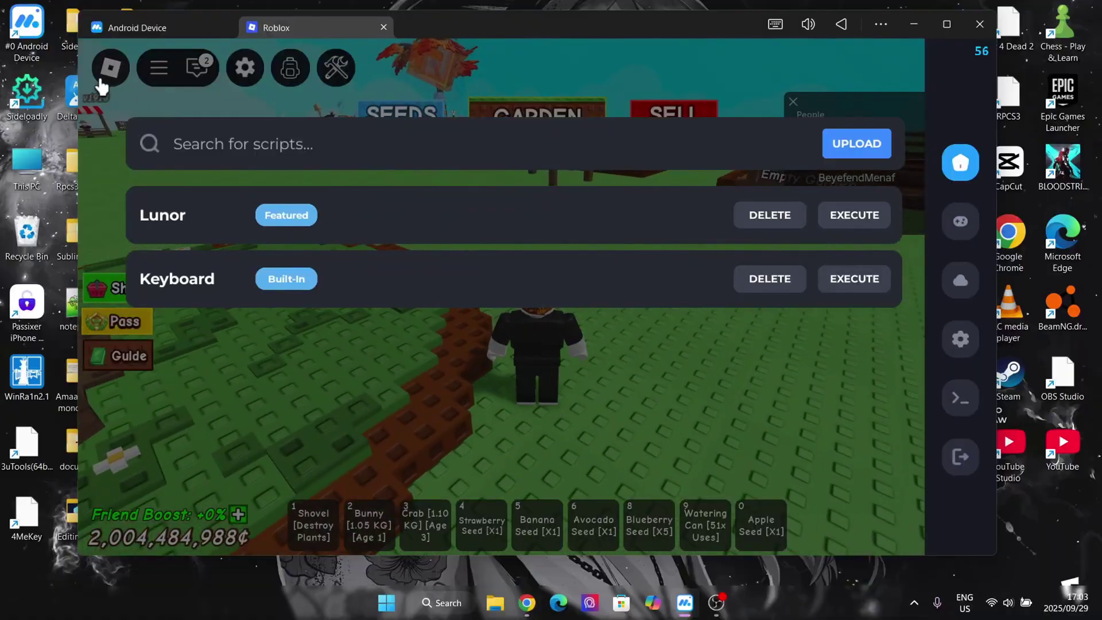
# Open the Roblox game menu and close the Delta executor overlay
pyautogui.click(101, 79)
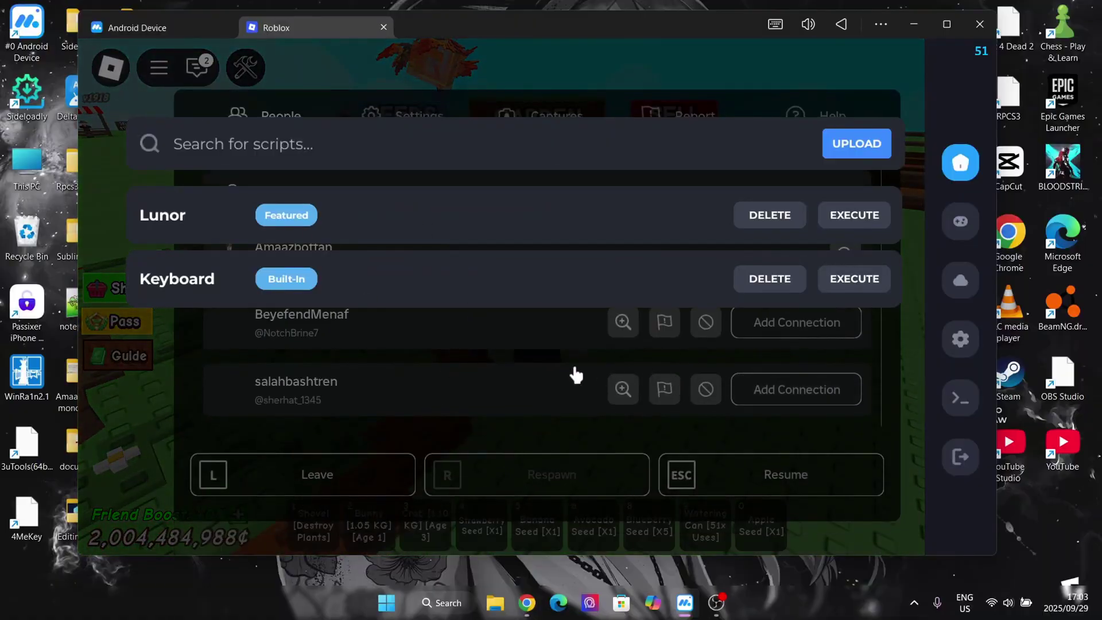
pyautogui.click(860, 221)
pyautogui.click(965, 466)
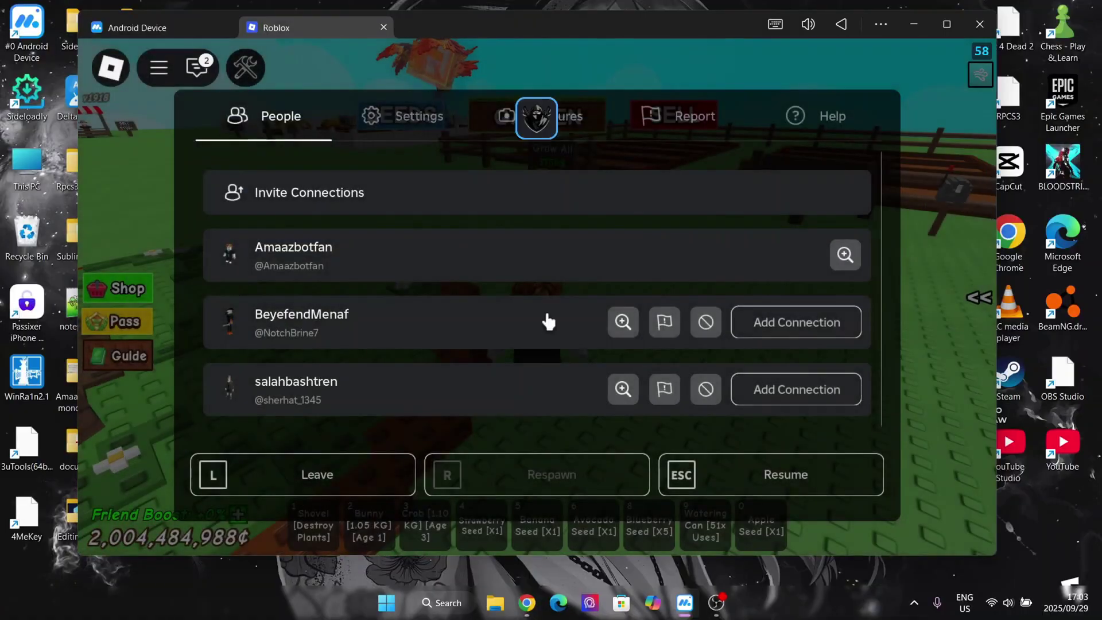
# Adjust an audio option in the Roblox game settings and resume the game
pyautogui.click(450, 123)
pyautogui.scroll(-5, 586, 283)
pyautogui.scroll(5, 588, 304)
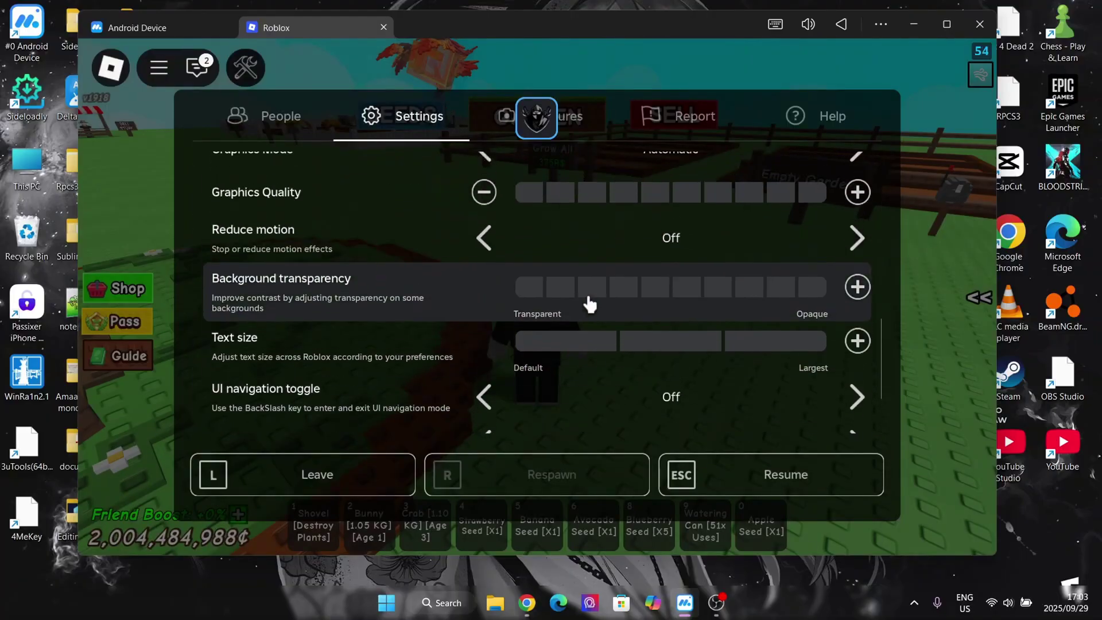
pyautogui.scroll(3, 563, 310)
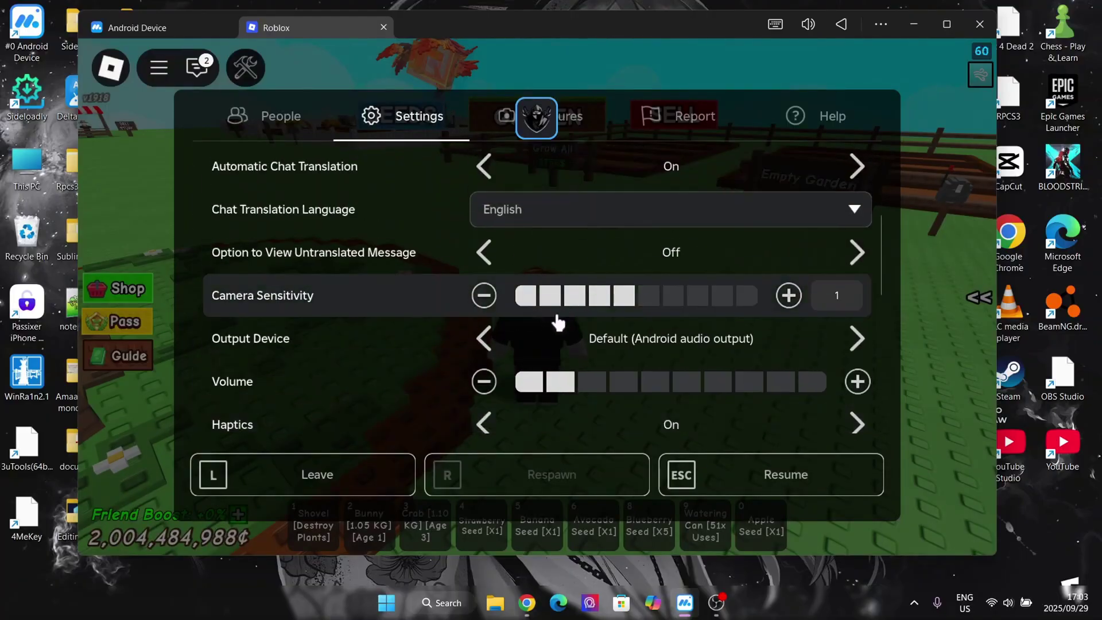
pyautogui.scroll(-2, 557, 322)
pyautogui.click(487, 260)
pyautogui.click(721, 485)
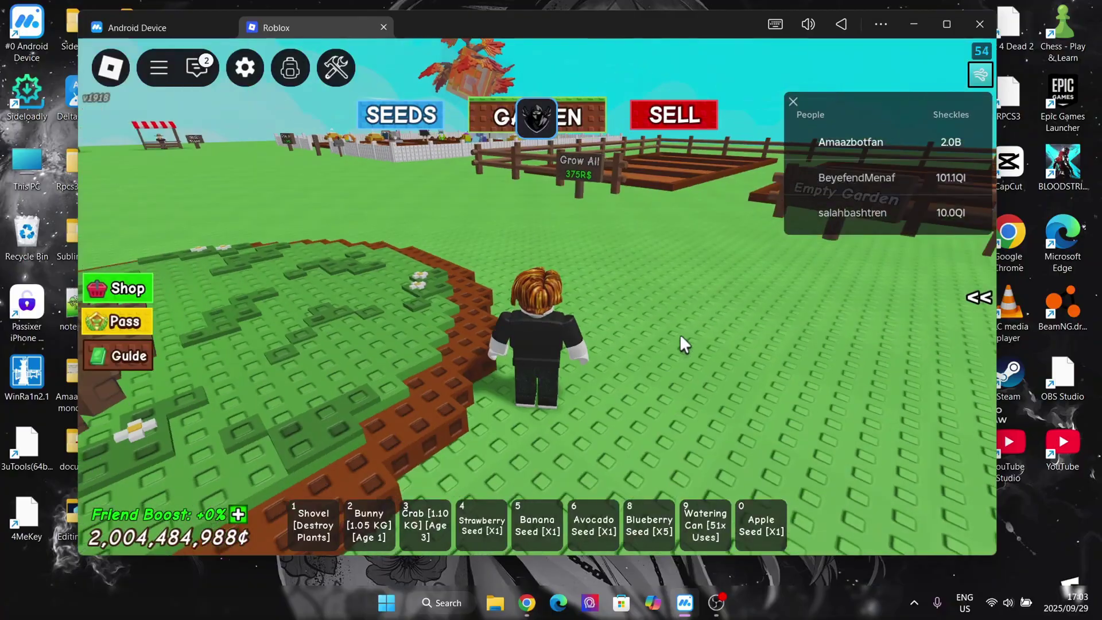
# Walk and jump the character around the Seed Stages stand and the neighbouring garden plots
pyautogui.press('a')
pyautogui.press('s')
pyautogui.press('d')
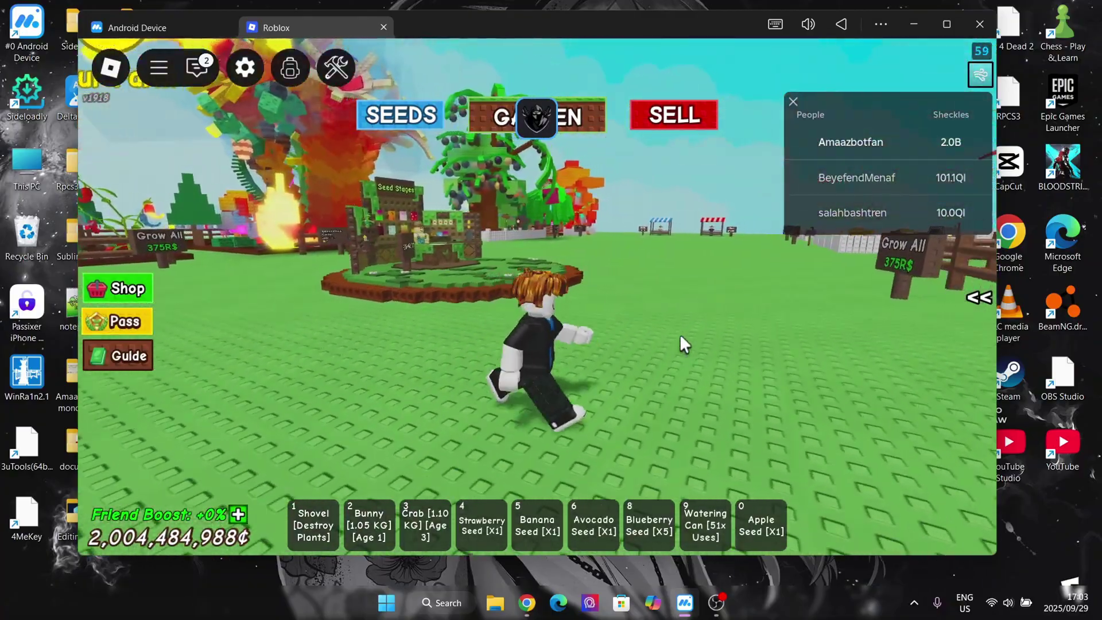
pyautogui.press('s')
pyautogui.press('d')
pyautogui.press('a')
pyautogui.press('space')
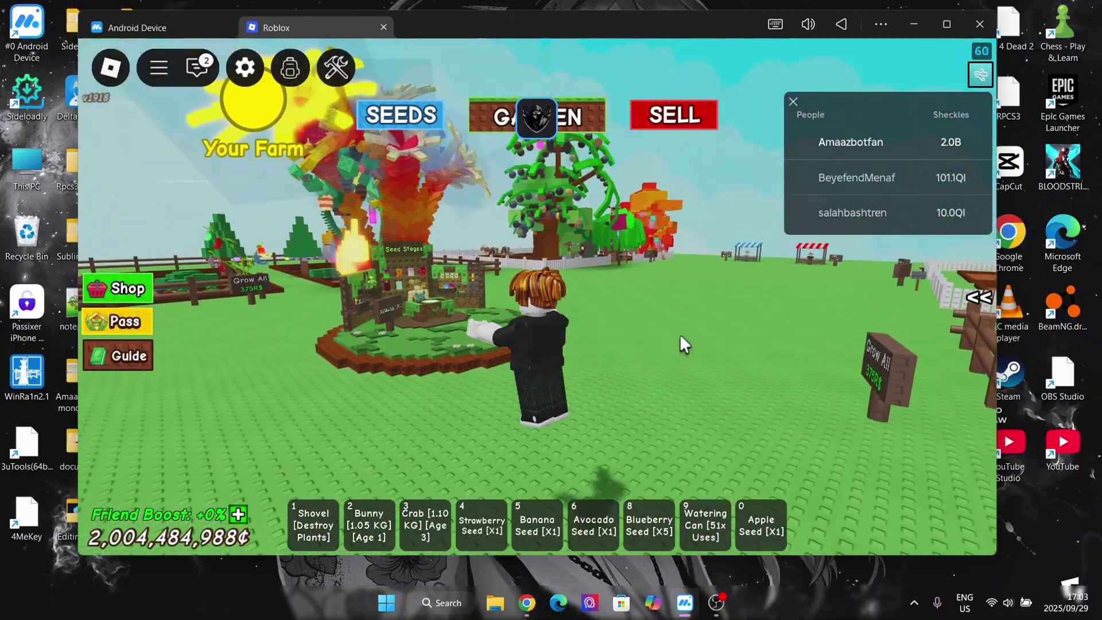
pyautogui.press('s')
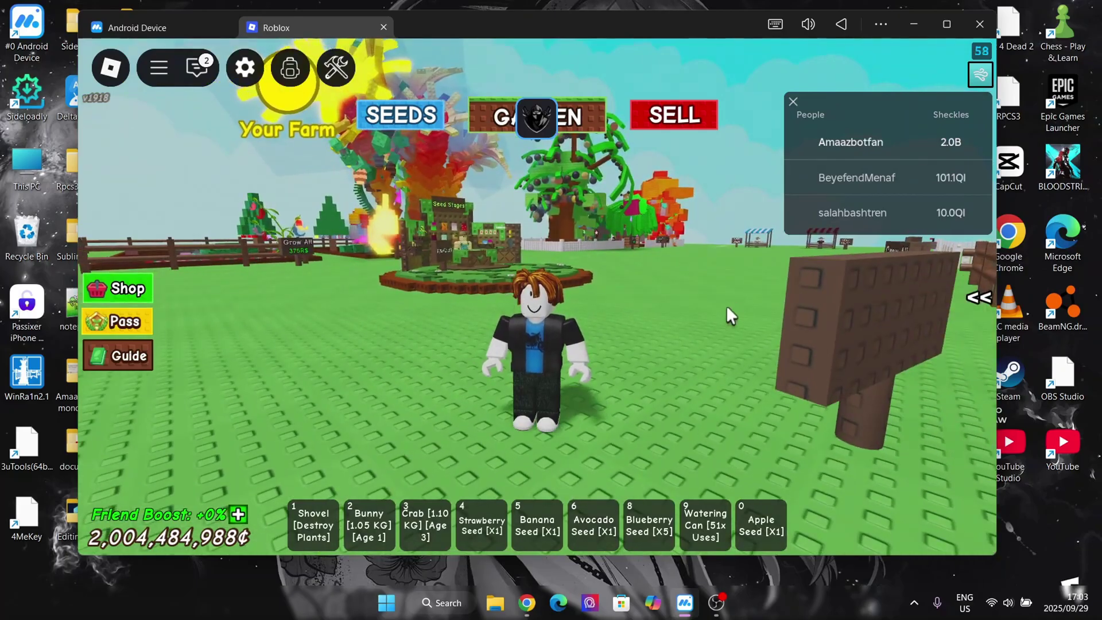
pyautogui.press('w')
pyautogui.press('a')
pyautogui.press('s')
pyautogui.press('space')
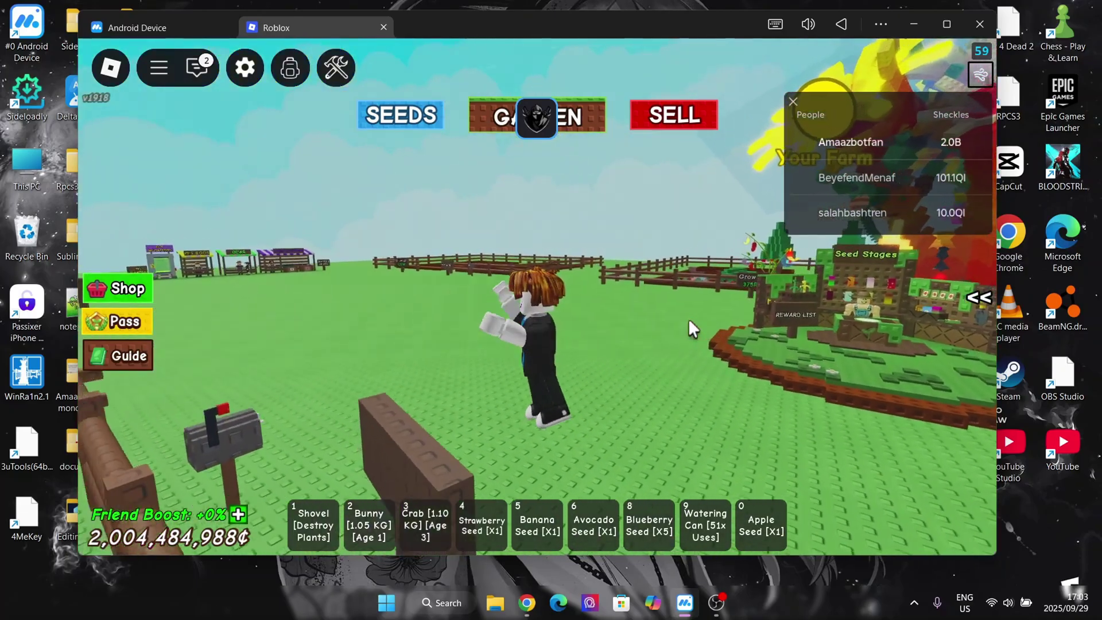
pyautogui.press('d')
pyautogui.press('space')
pyautogui.press('w')
pyautogui.press('s')
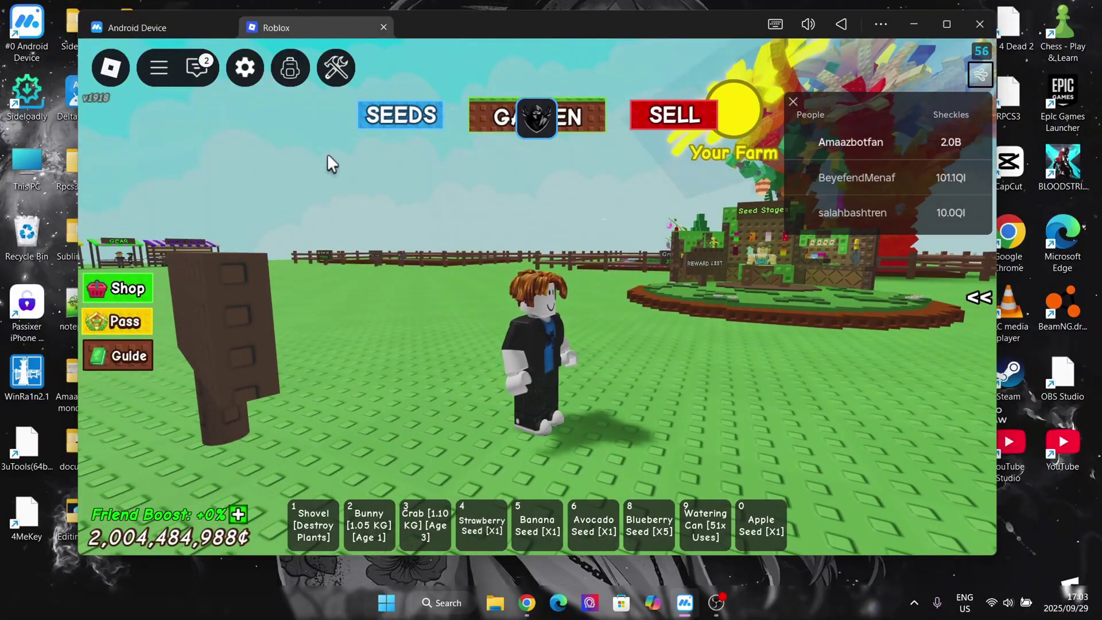
# Minimize the emulator and move the MuMuPlayer shortcut to an empty area of the desktop
pyautogui.click(913, 24)
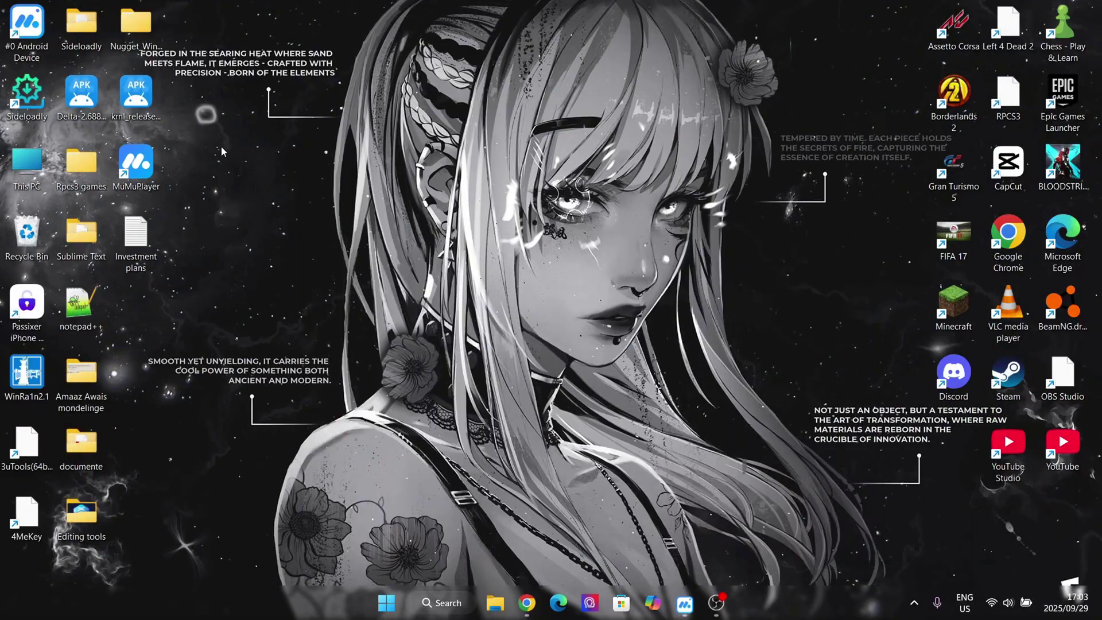
pyautogui.moveTo(138, 164); pyautogui.dragTo(294, 226)
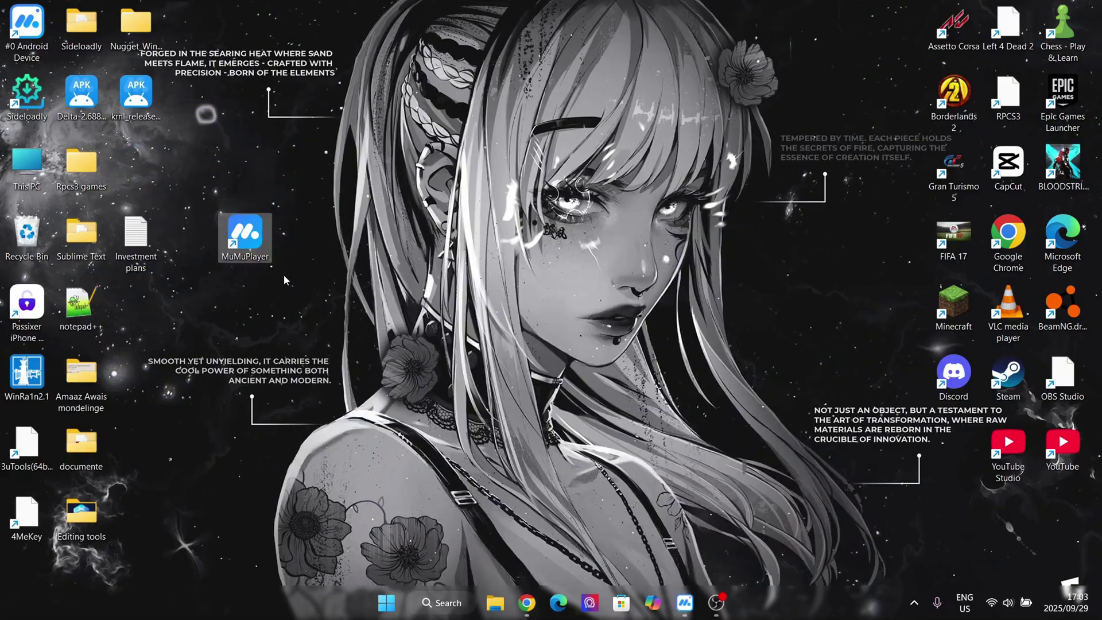
pyautogui.click(274, 160)
pyautogui.moveTo(199, 182); pyautogui.dragTo(374, 342)
pyautogui.click(281, 233)
pyautogui.click(249, 241)
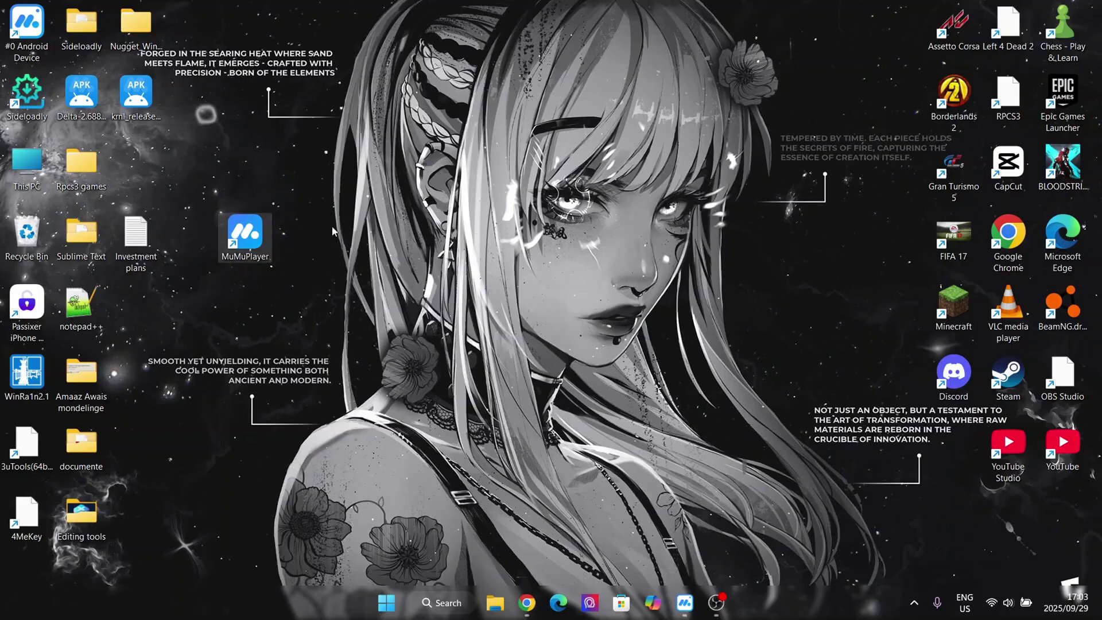
# Put the MuMuPlayer shortcut back among the desktop icons above Investment plans
pyautogui.click(201, 214)
pyautogui.moveTo(244, 232); pyautogui.dragTo(141, 167)
pyautogui.click(243, 165)
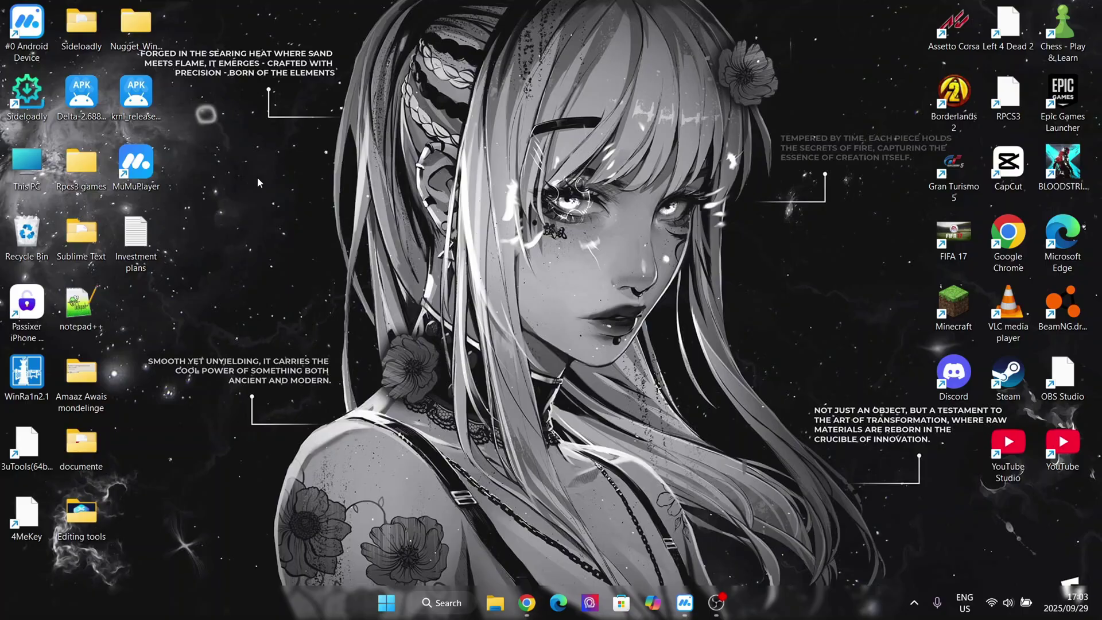
# Restore the emulator window and walk and jump the character past the empty garden plots
pyautogui.click(689, 601)
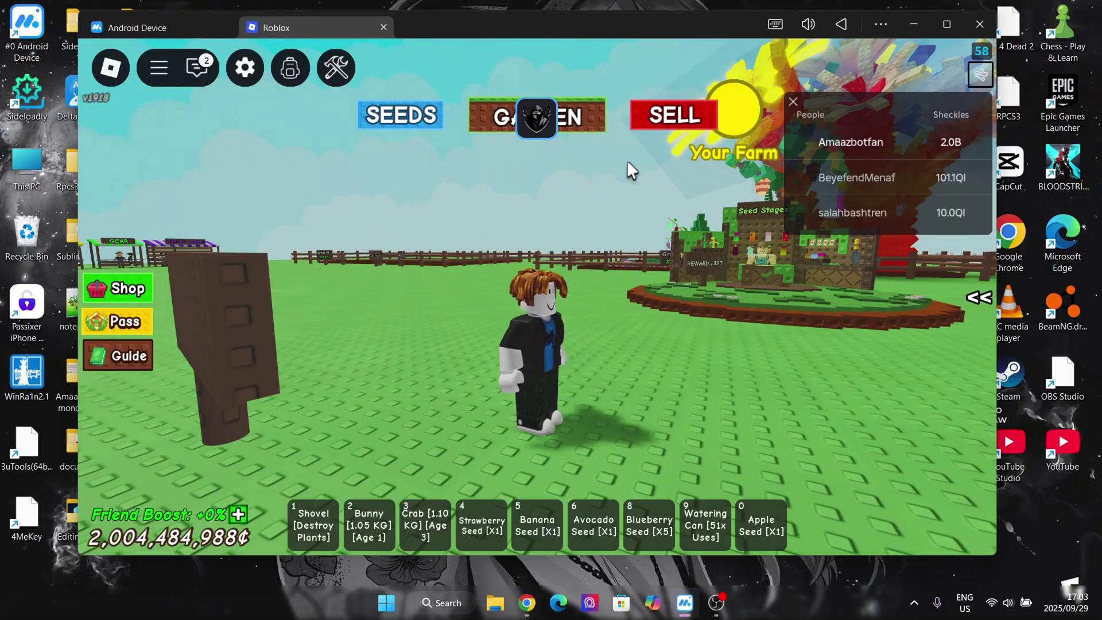
pyautogui.press('a')
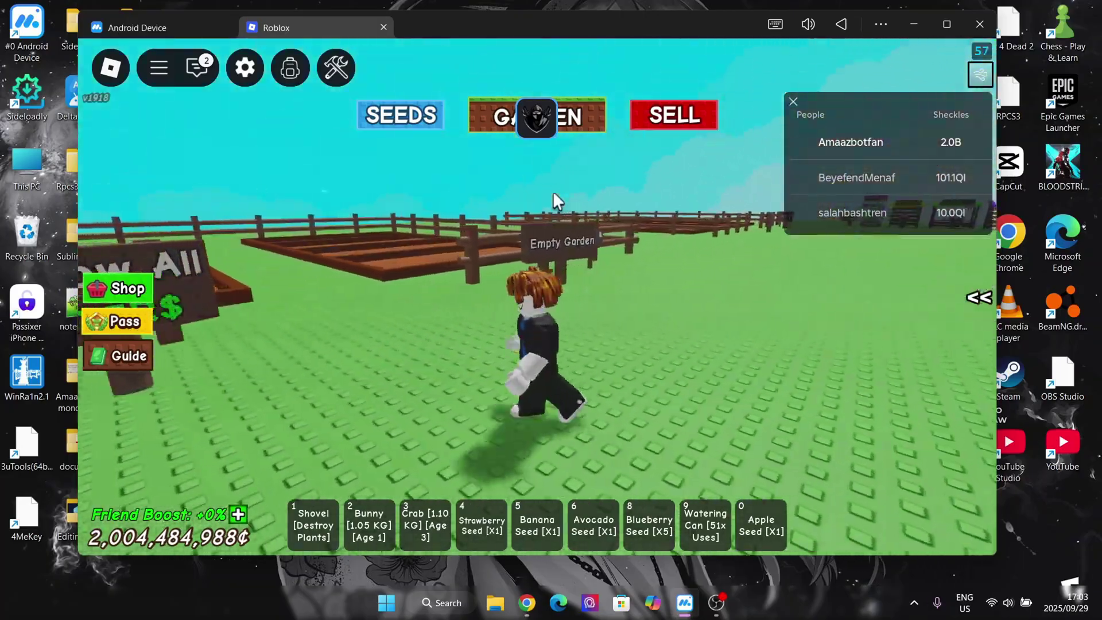
pyautogui.press('w')
pyautogui.press('space')
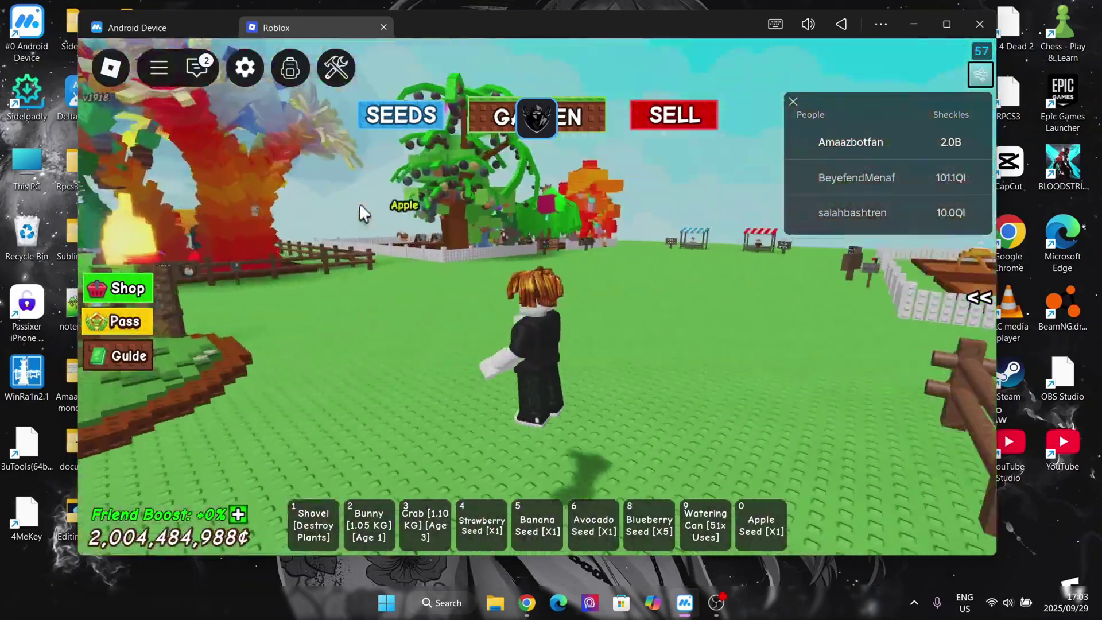
pyautogui.press('a')
pyautogui.press('space')
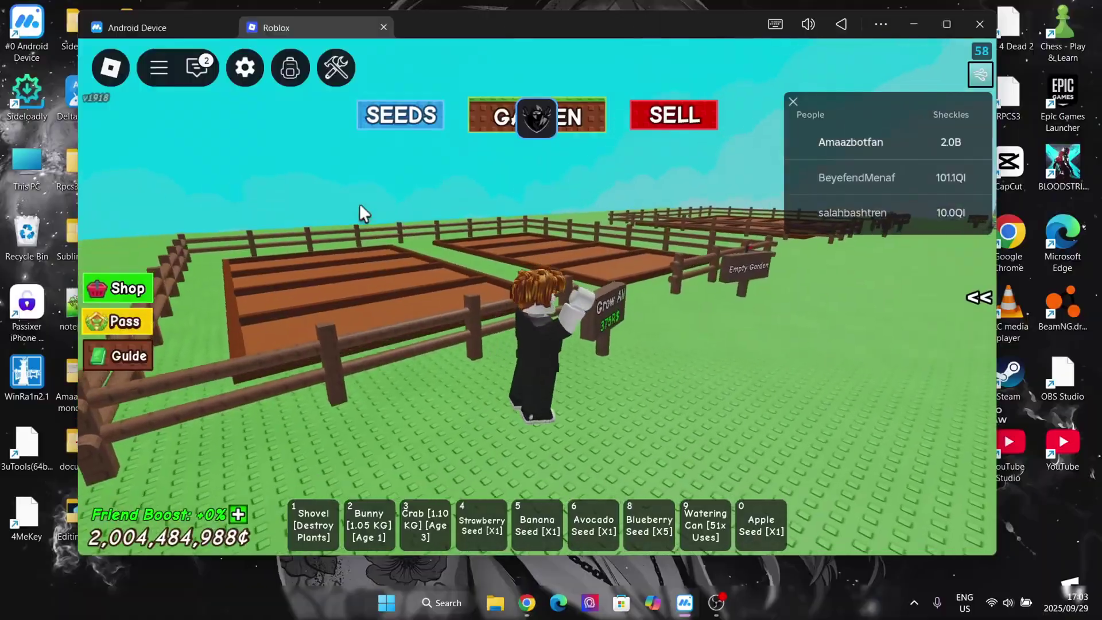
pyautogui.press('s')
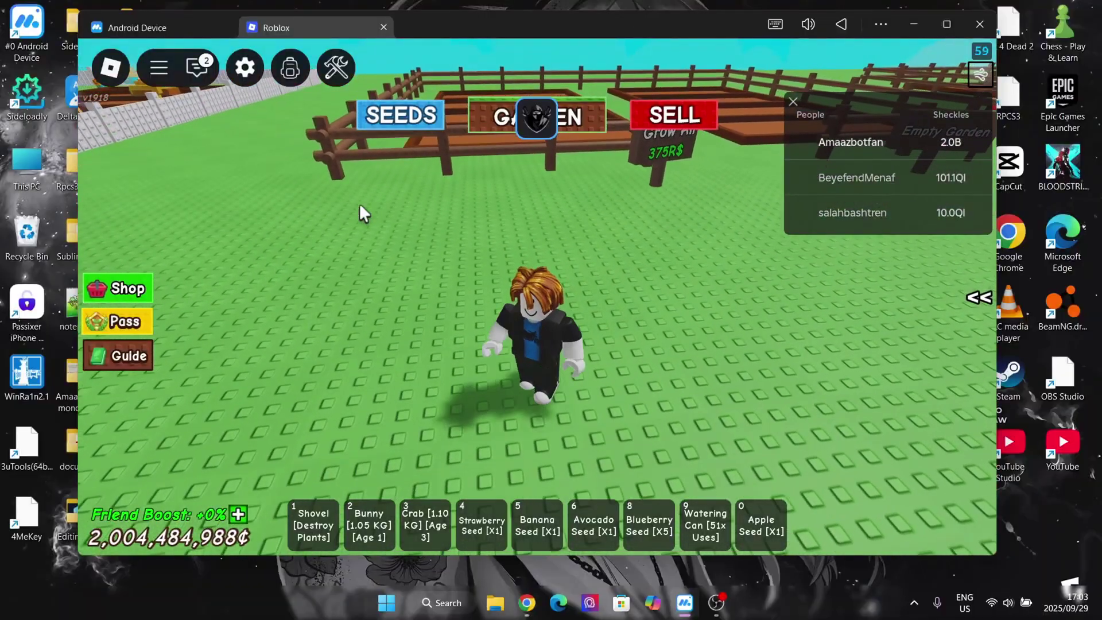
# Switch to Chrome and load aff.gearupglobal.com/product/download/hOlP9YystGM2 in the New Tab page
pyautogui.click(521, 601)
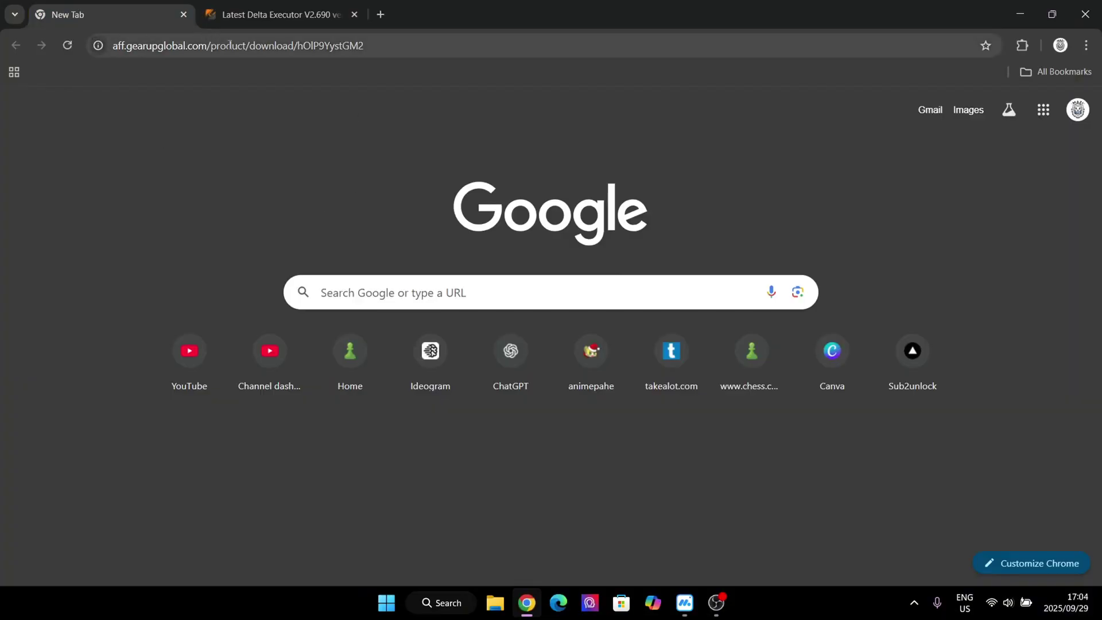
pyautogui.click(403, 44)
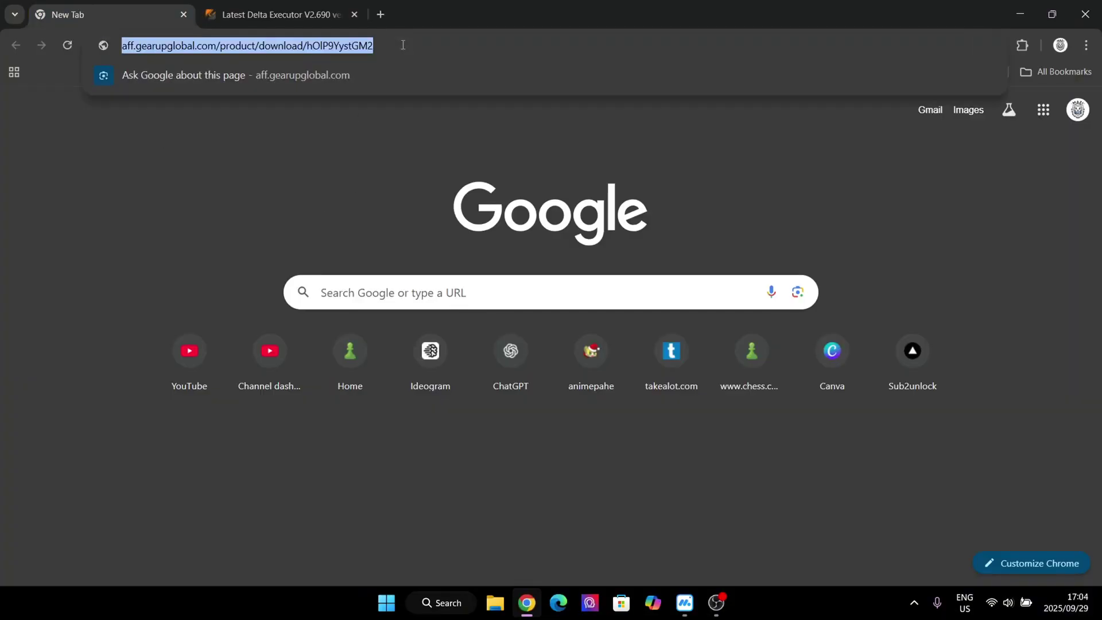
pyautogui.press('Return')
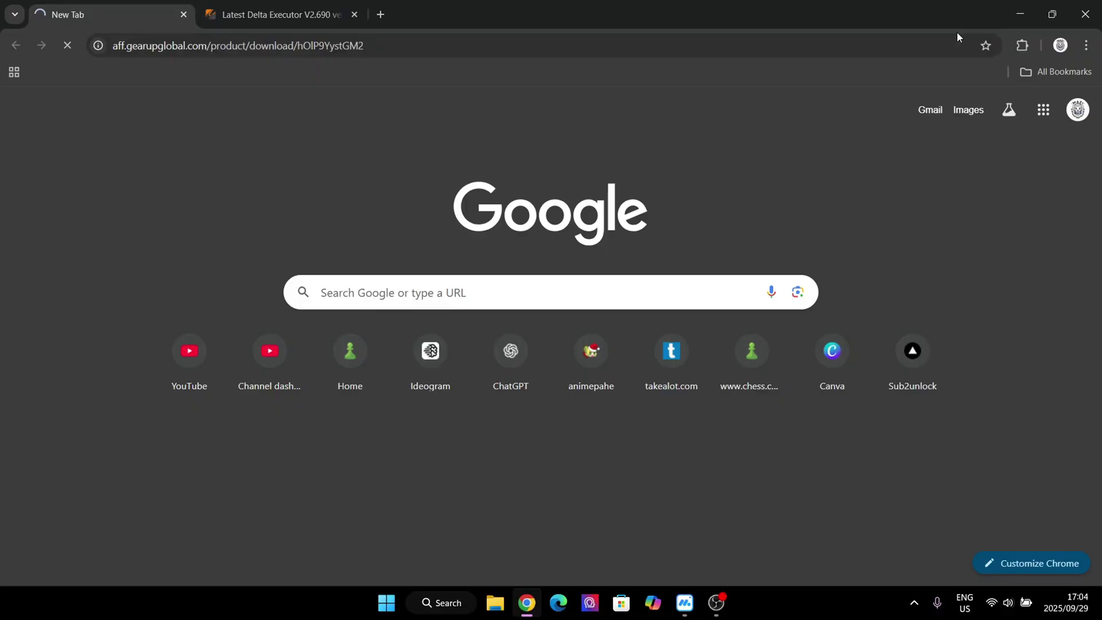
pyautogui.click(1085, 44)
pyautogui.click(685, 82)
# Switch to the Linkvertise page for Delta Executor V2.690 and examine its title, description and link access box
pyautogui.click(275, 14)
pyautogui.scroll(1, 551, 275)
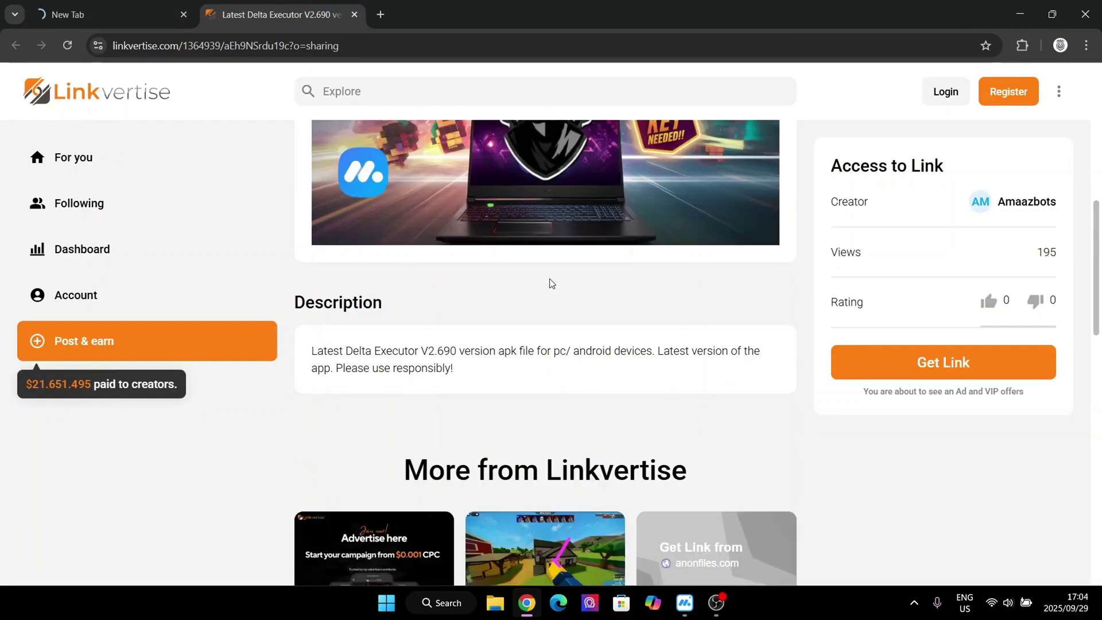
pyautogui.scroll(7, 549, 279)
pyautogui.scroll(-4, 736, 204)
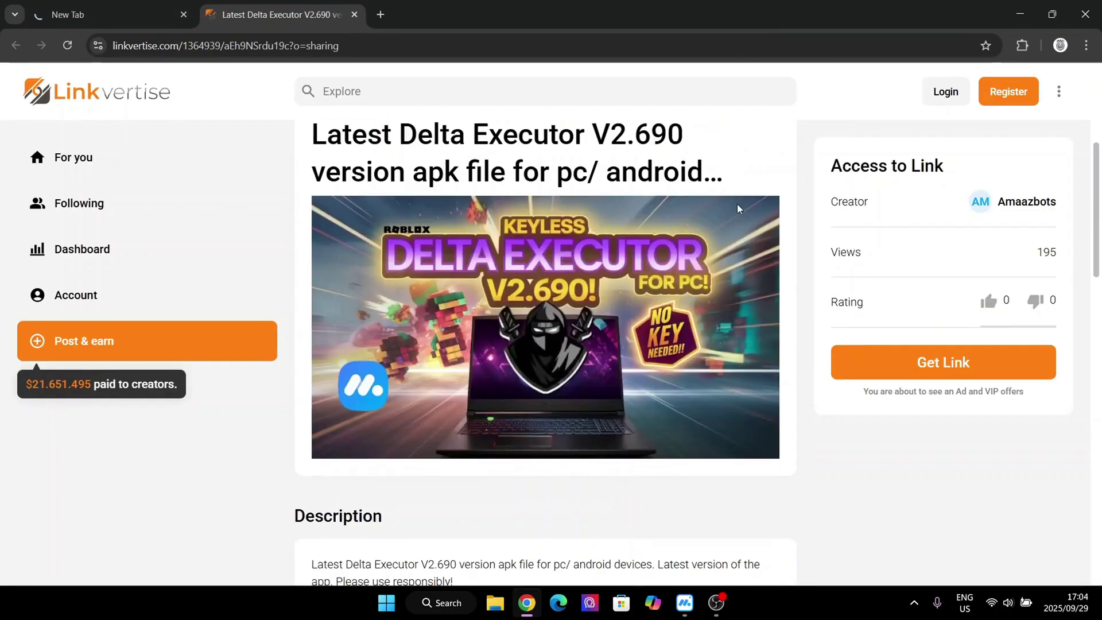
pyautogui.scroll(1, 762, 197)
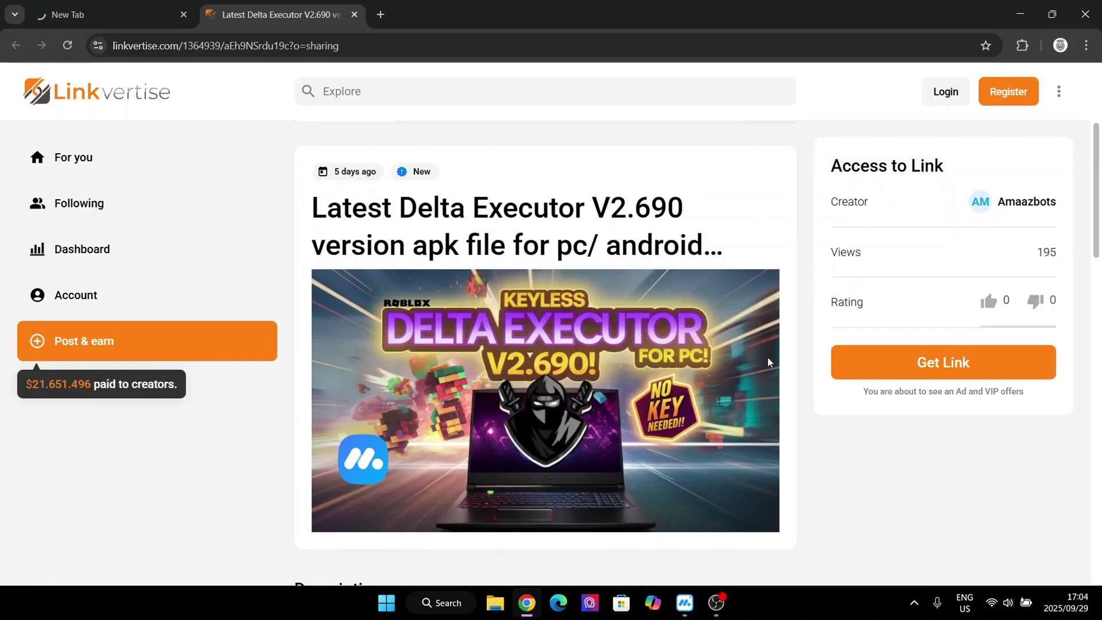
pyautogui.scroll(-7, 728, 328)
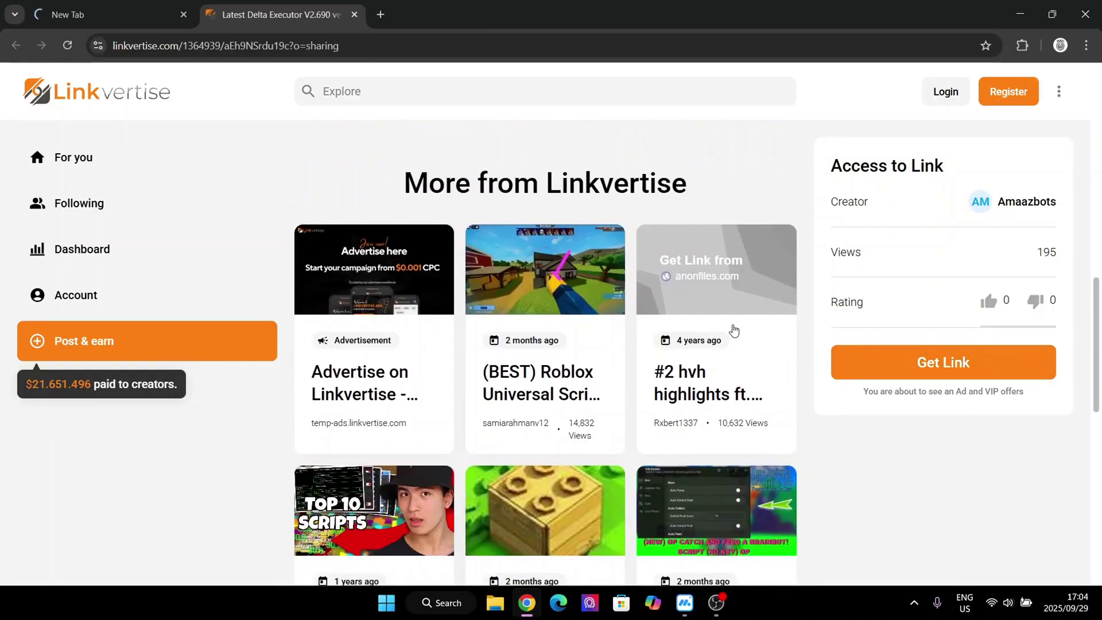
pyautogui.scroll(7, 727, 328)
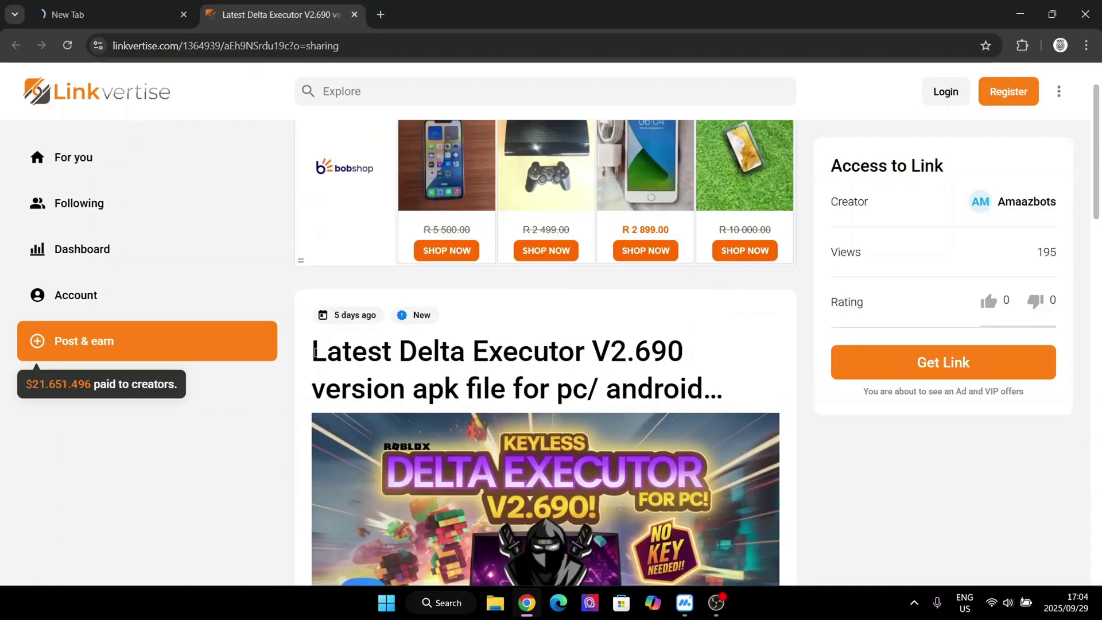
pyautogui.moveTo(314, 352); pyautogui.dragTo(723, 381)
pyautogui.click(723, 381)
pyautogui.scroll(-5, 567, 276)
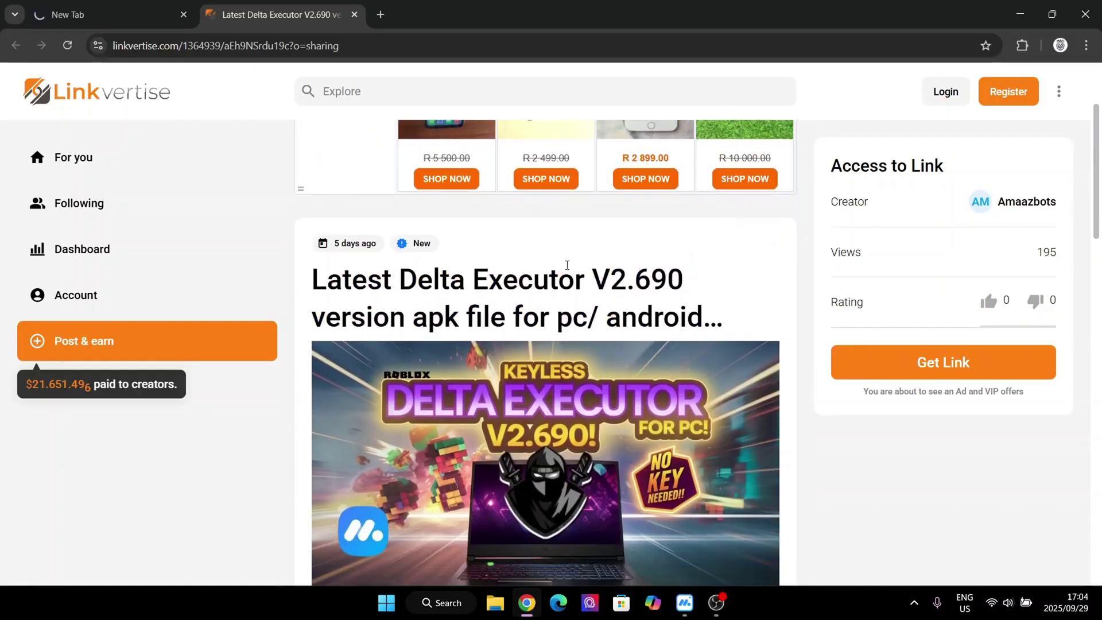
pyautogui.scroll(3, 528, 306)
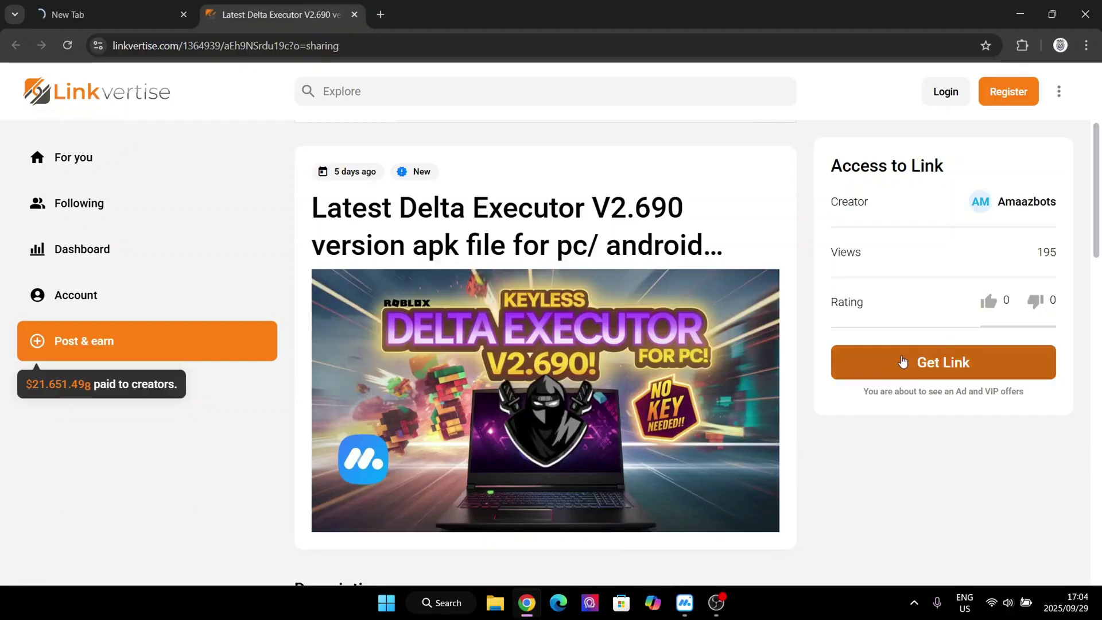
# Open the recent download history, pause the MuMu_5.0.1_pEd2TNC.exe download, and close the list
pyautogui.moveTo(867, 377); pyautogui.dragTo(1026, 368)
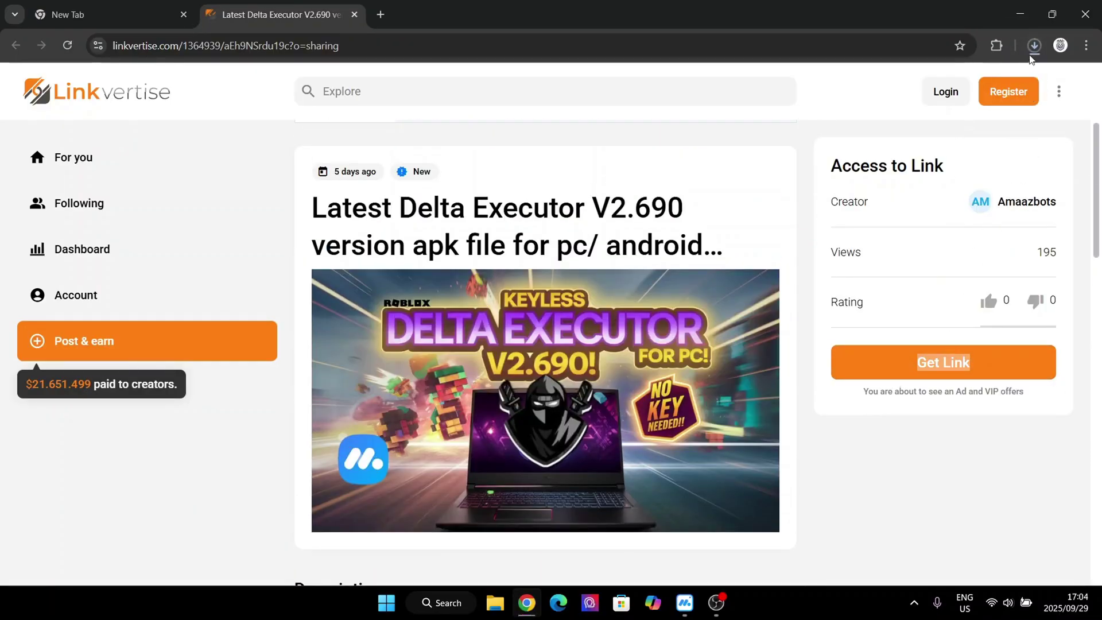
pyautogui.click(1034, 45)
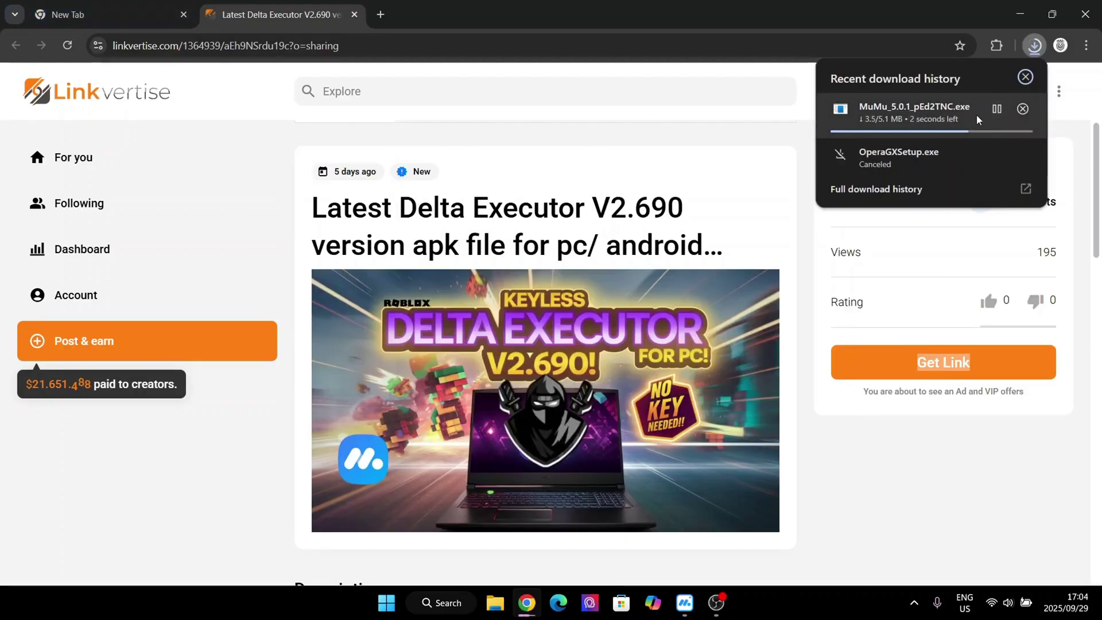
pyautogui.click(995, 109)
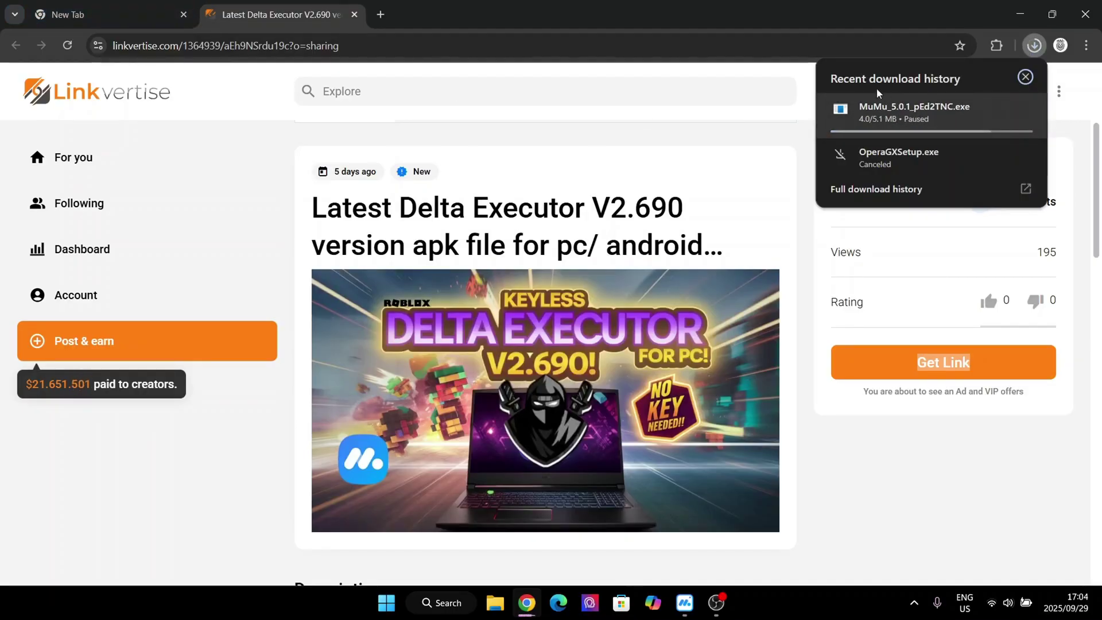
pyautogui.click(878, 438)
# Look over the Delta Executor V2.690 Linkvertise page down to its related posts and reload the page
pyautogui.scroll(-15, 560, 384)
pyautogui.scroll(6, 511, 350)
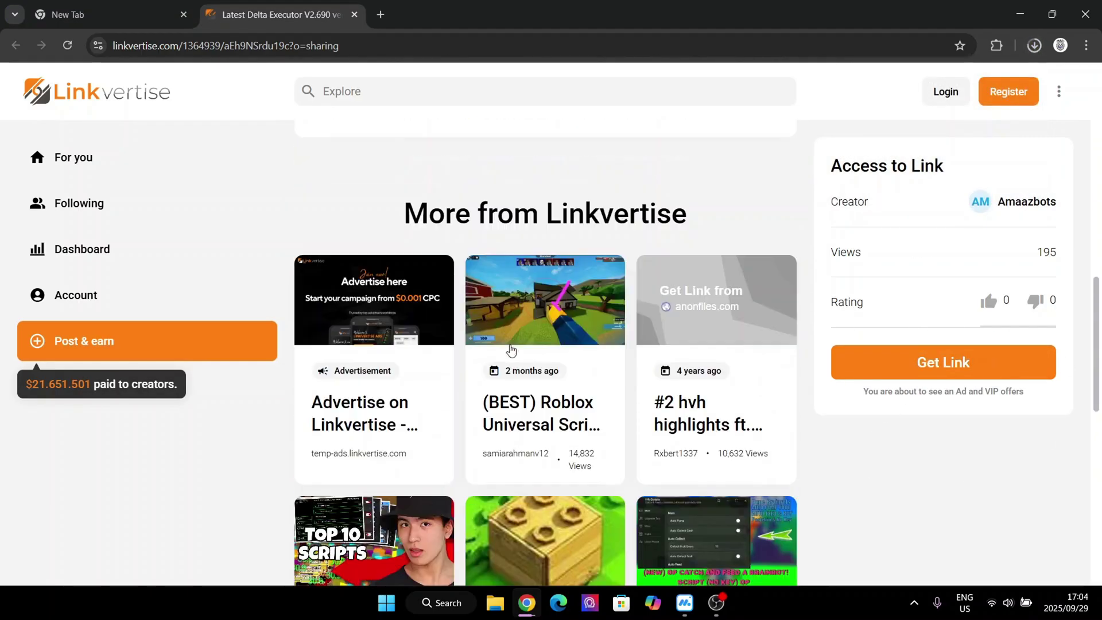
pyautogui.scroll(9, 511, 350)
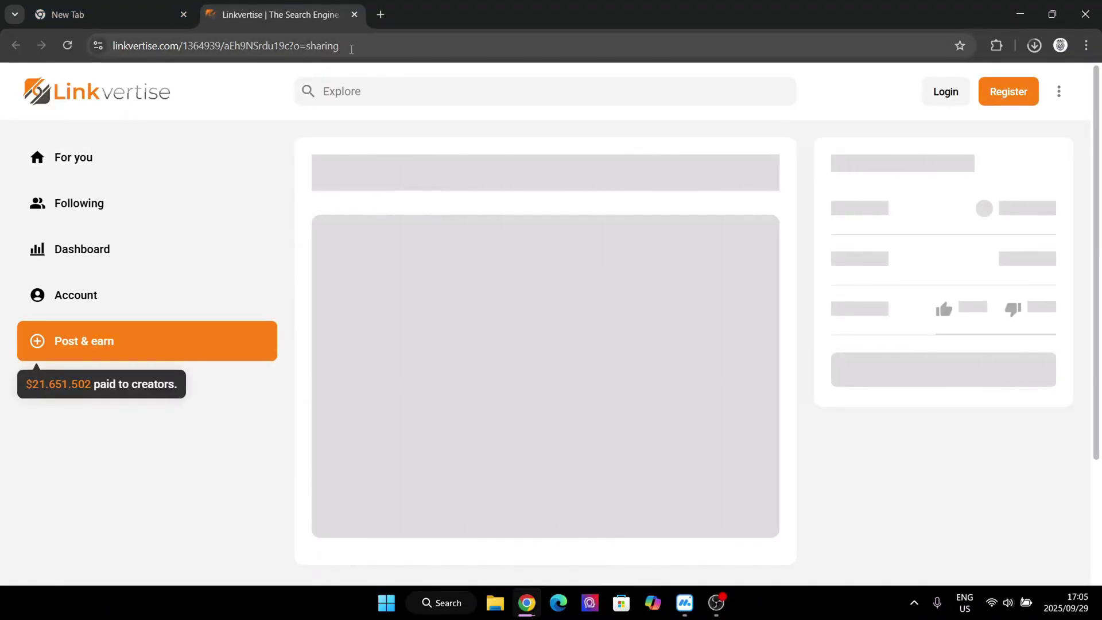
pyautogui.click(351, 49)
pyautogui.click(447, 238)
pyautogui.scroll(-2, 509, 241)
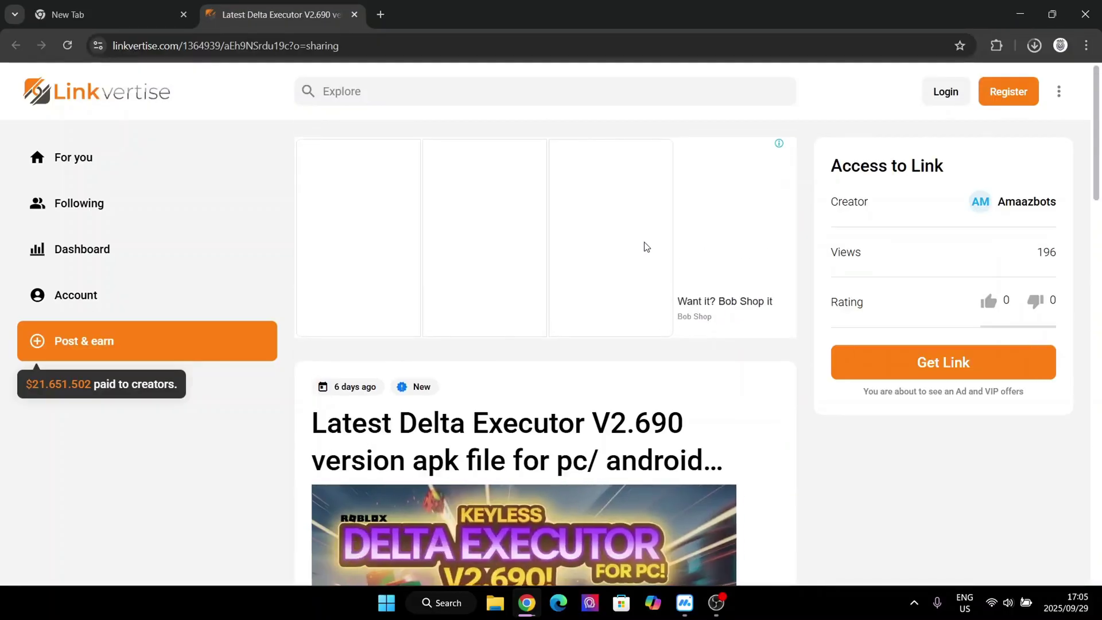
pyautogui.scroll(-1, 775, 310)
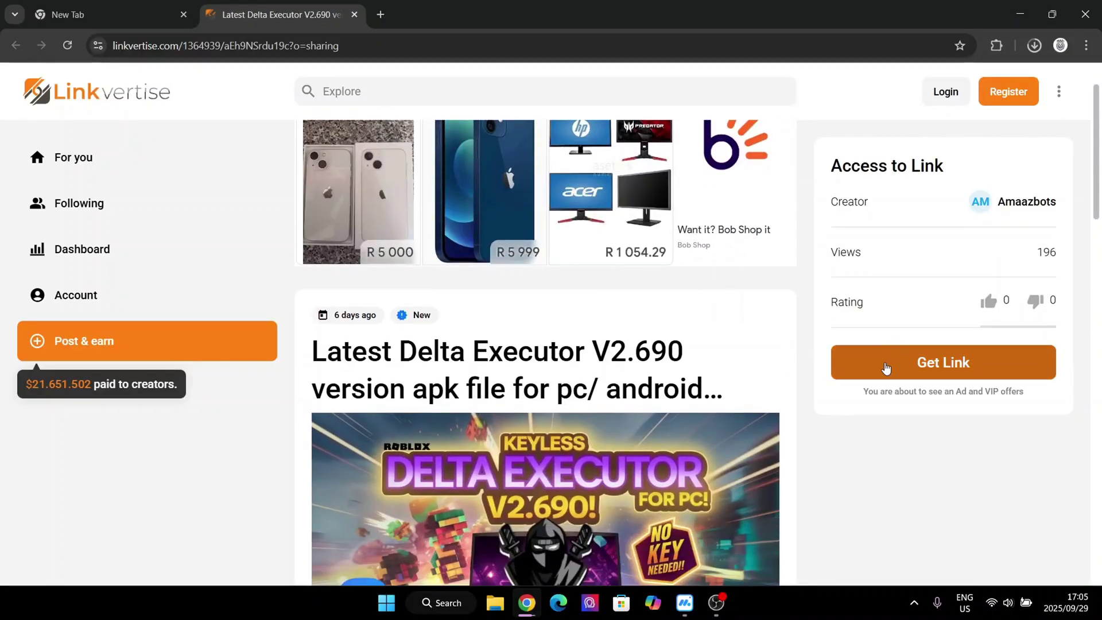
# Request the Delta Executor link through the free access option and open the MediaFire page for Delta-2.690.721.apk
pyautogui.click(926, 368)
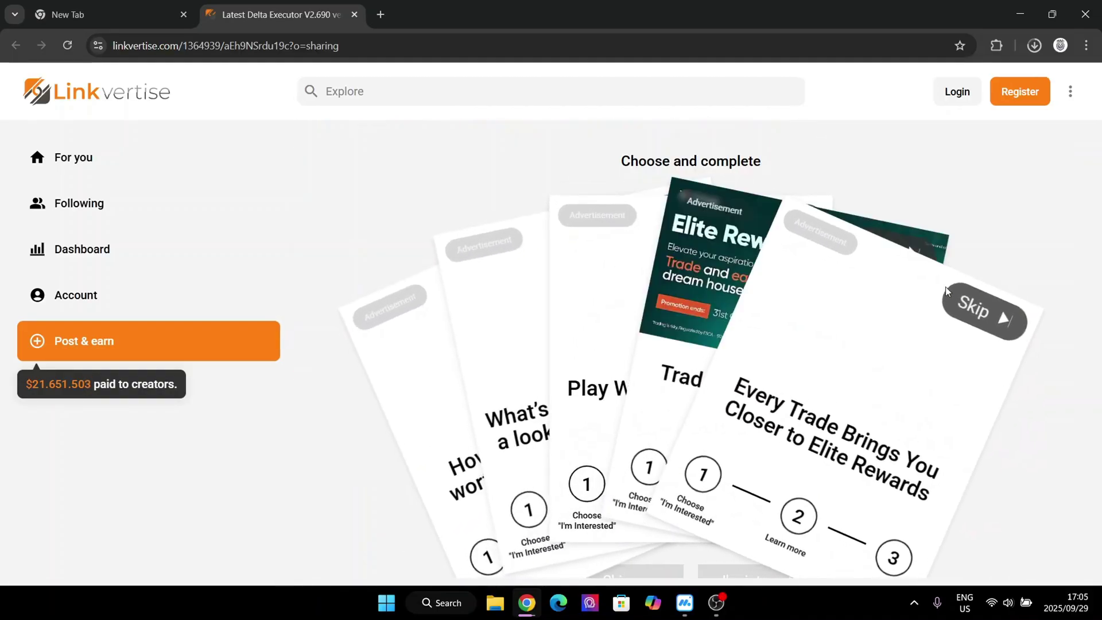
pyautogui.click(781, 240)
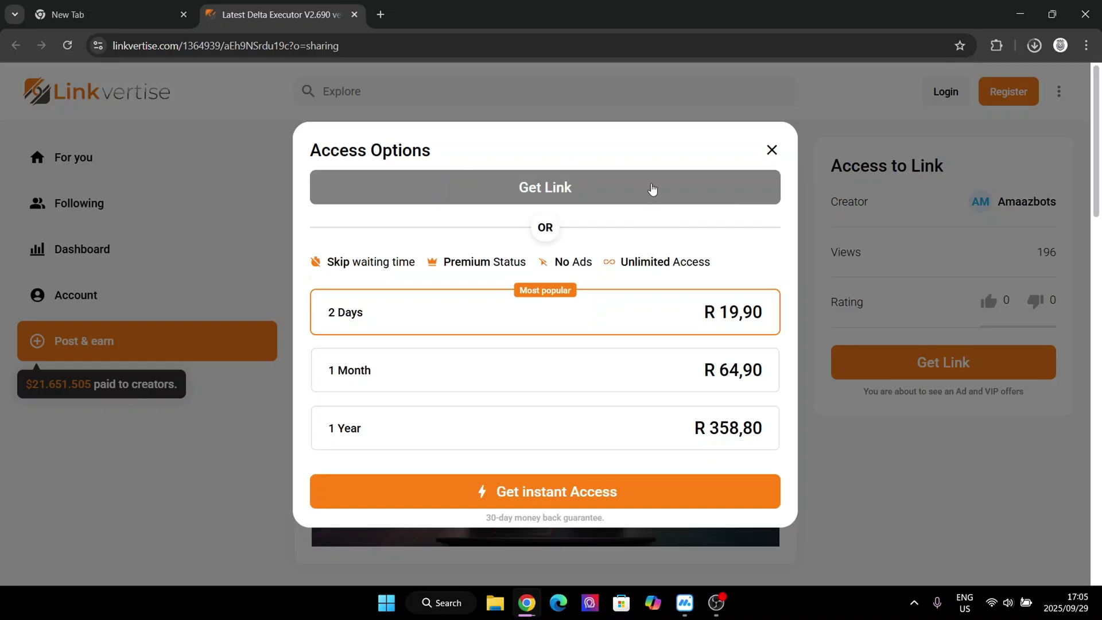
pyautogui.click(576, 195)
pyautogui.click(565, 406)
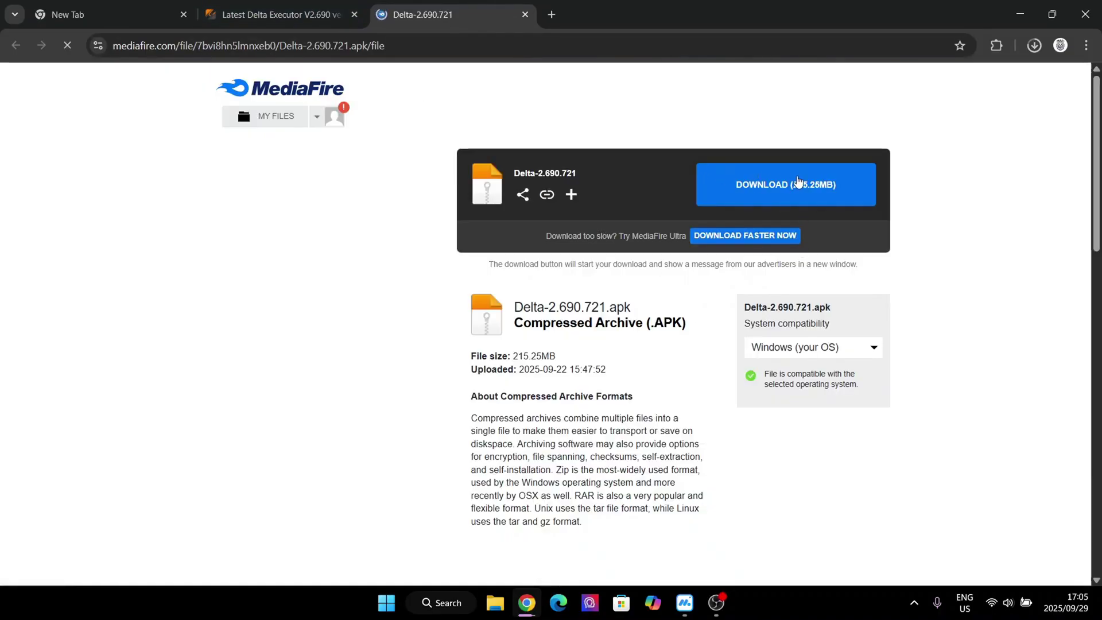
pyautogui.moveTo(532, 313); pyautogui.dragTo(650, 338)
pyautogui.click(650, 338)
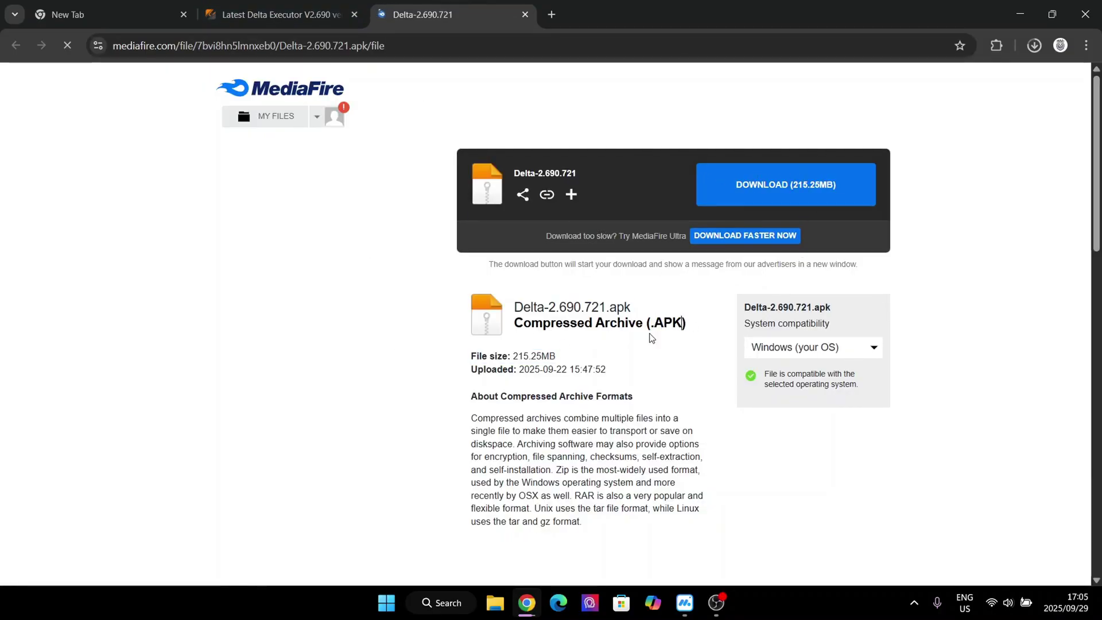
# Switch to MuMuPlayer, show the Android Device home screen, and maximize the emulator window
pyautogui.click(1022, 8)
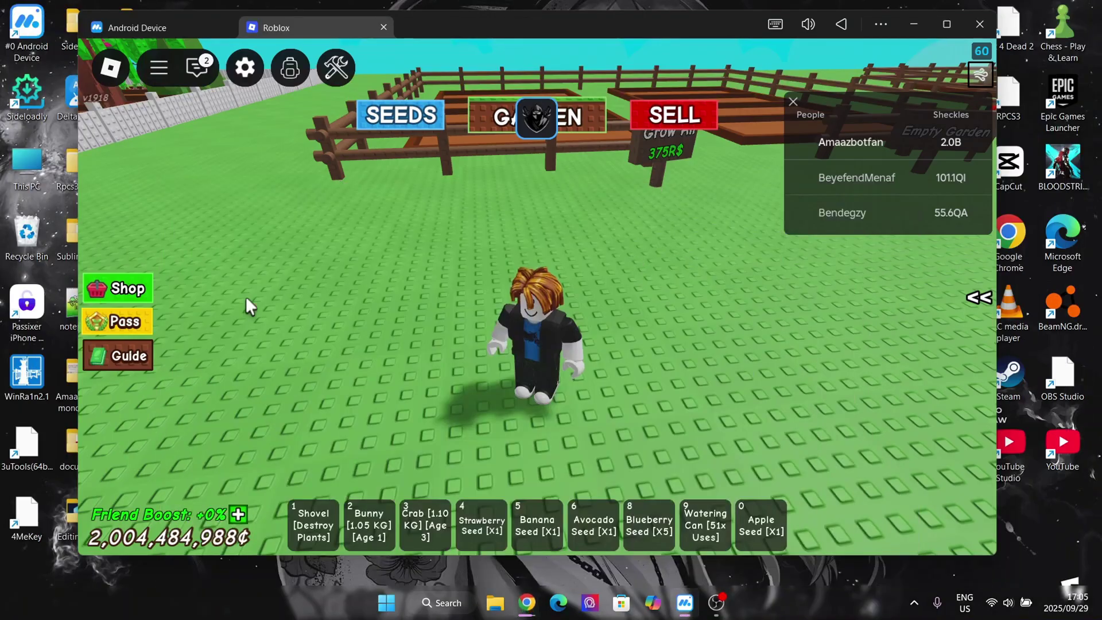
pyautogui.click(226, 25)
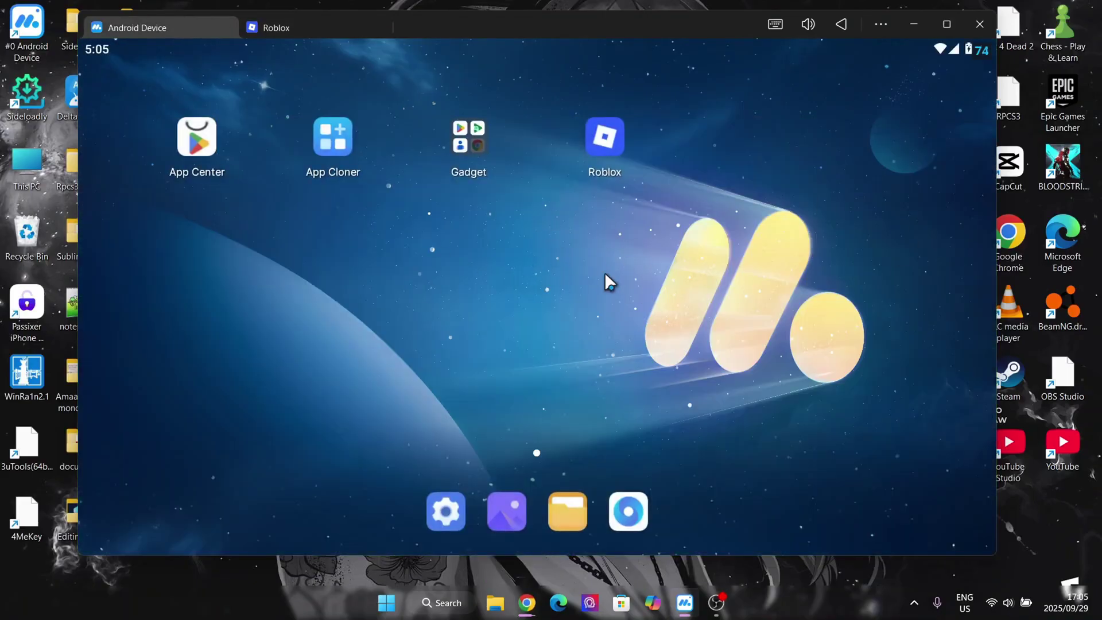
pyautogui.moveTo(435, 21); pyautogui.dragTo(497, 59)
pyautogui.click(1007, 63)
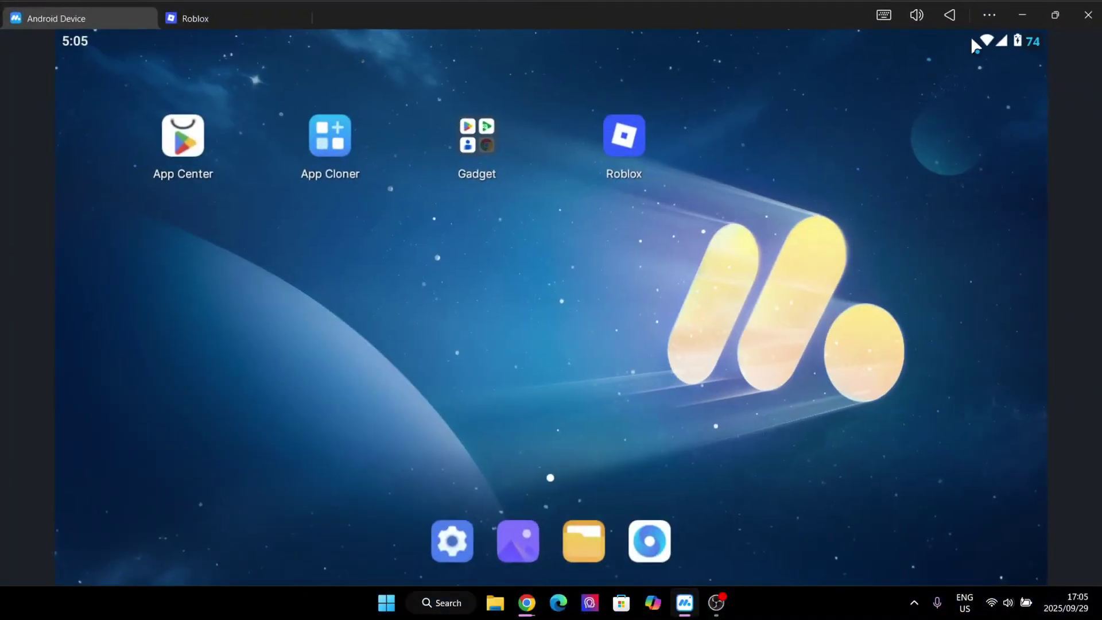
# Select Delta-2.690.721 from Downloads for APK installation and dismiss the file picker without opening it
pyautogui.click(990, 16)
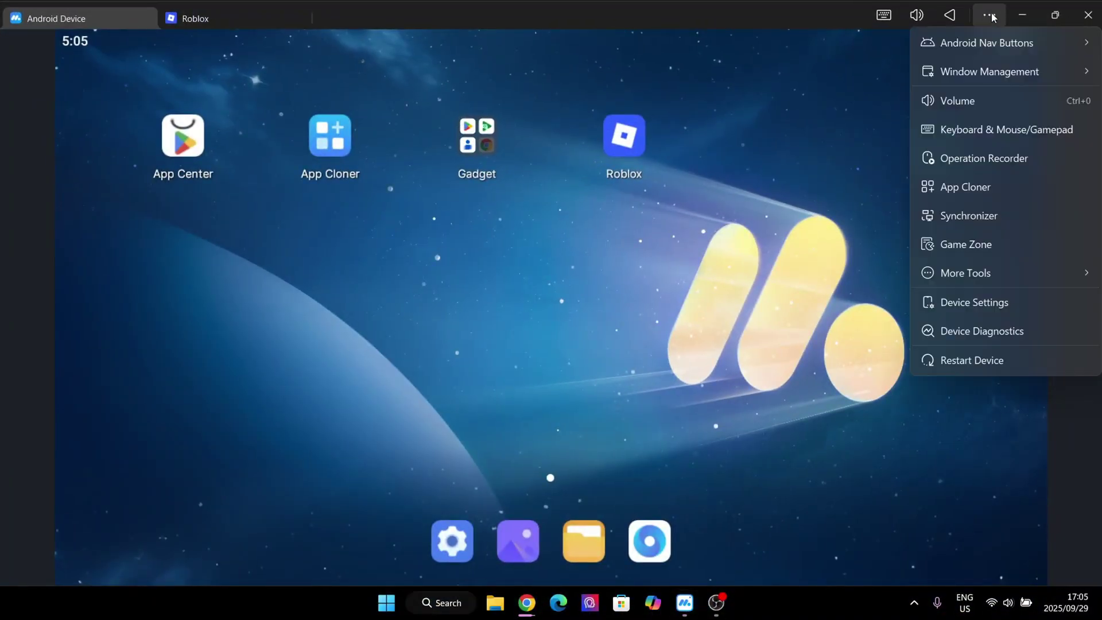
pyautogui.moveTo(943, 276)
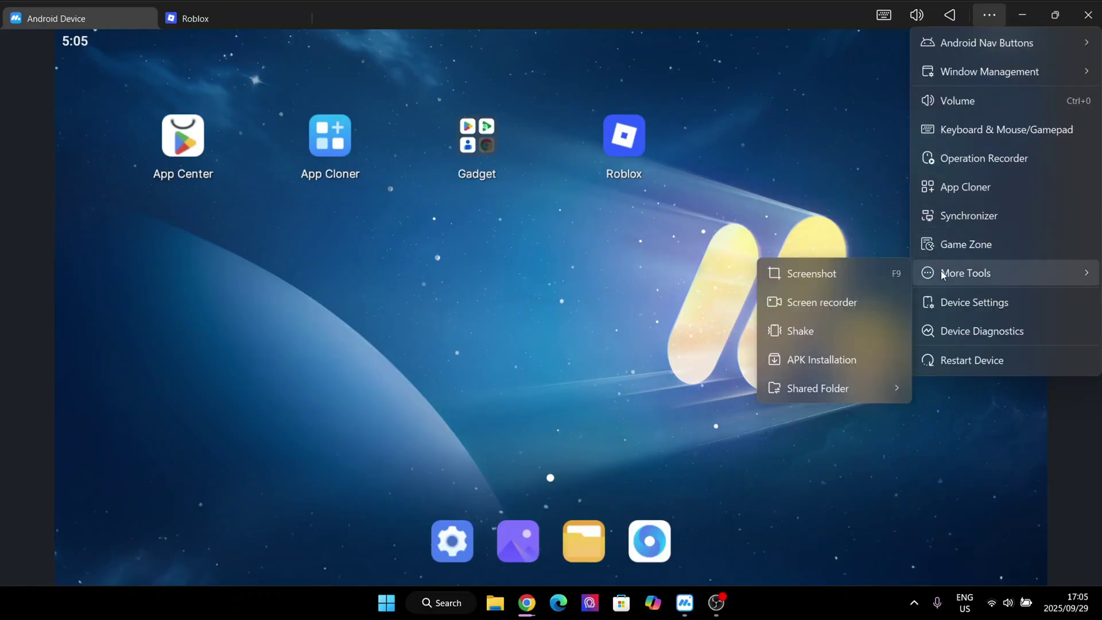
pyautogui.click(787, 360)
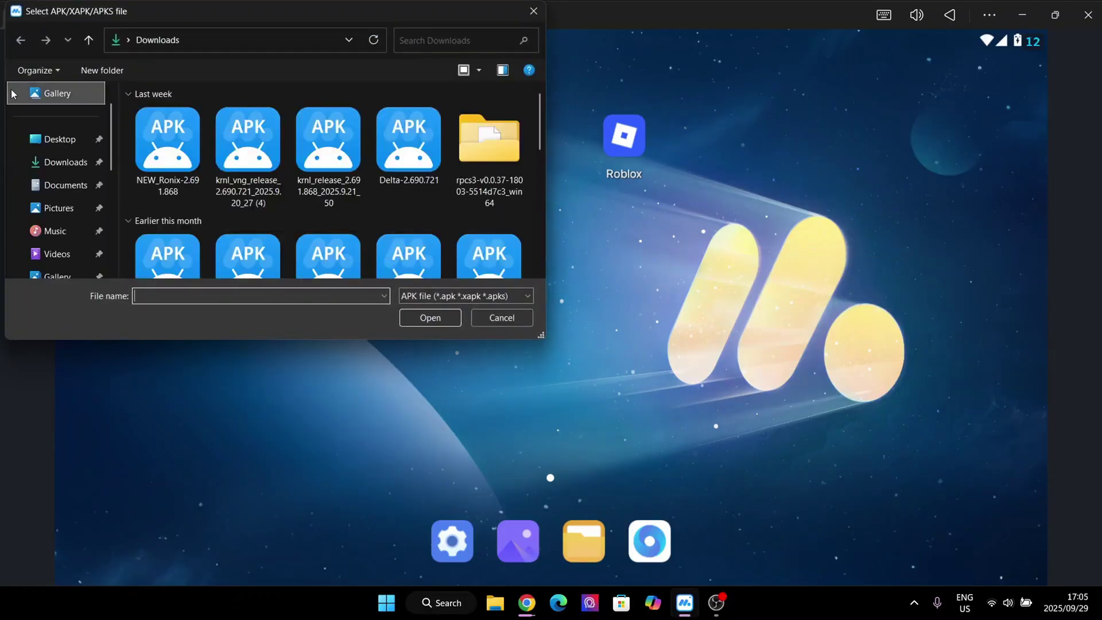
pyautogui.click(420, 163)
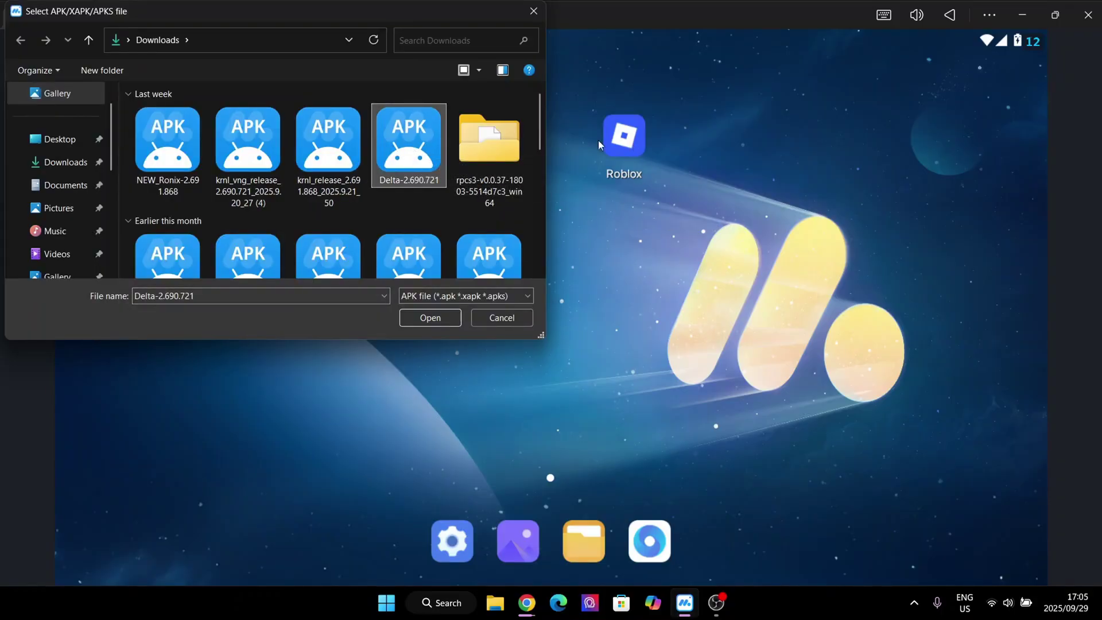
pyautogui.click(541, 11)
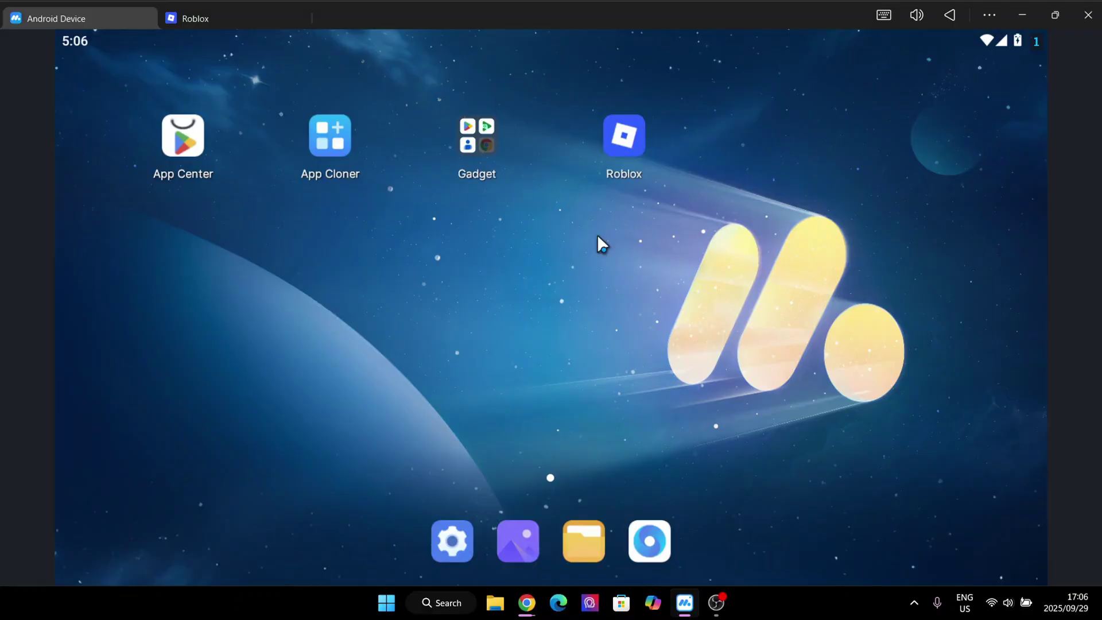
# Check the Grow a Garden page in Roblox and review the emulator's additional tools on the Android home screen
pyautogui.click(226, 22)
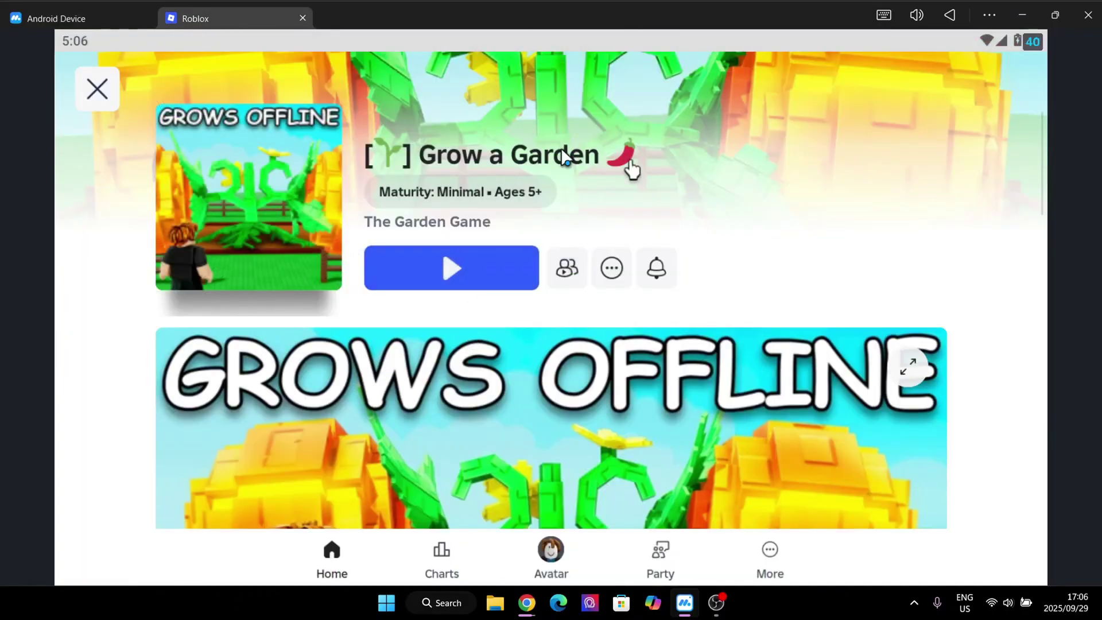
pyautogui.click(118, 26)
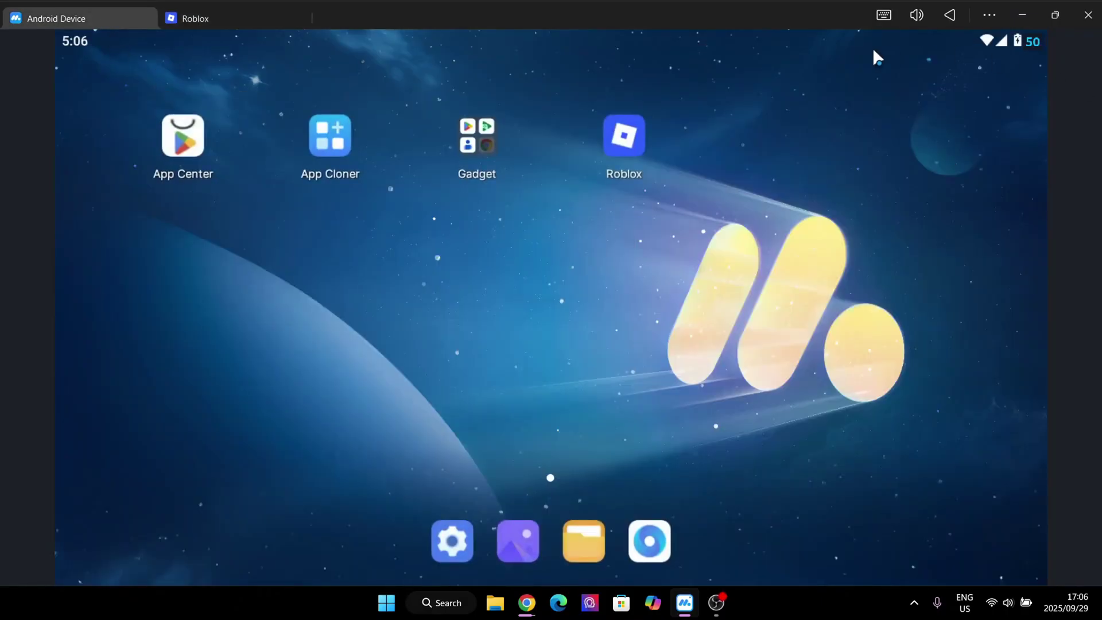
pyautogui.click(982, 21)
pyautogui.moveTo(944, 273)
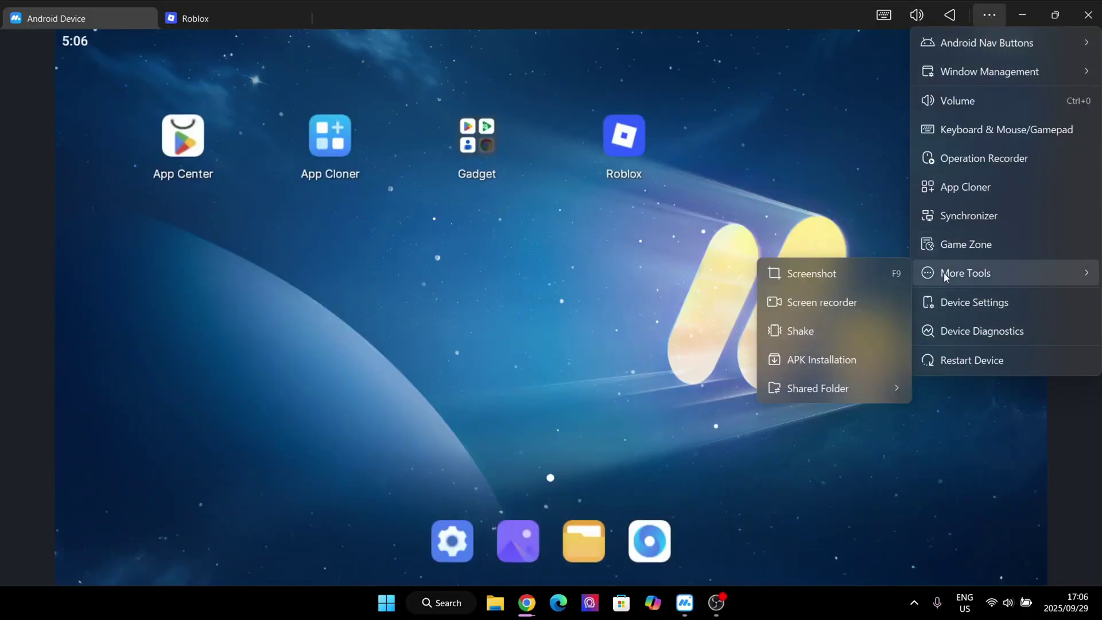
pyautogui.click(804, 271)
pyautogui.click(988, 16)
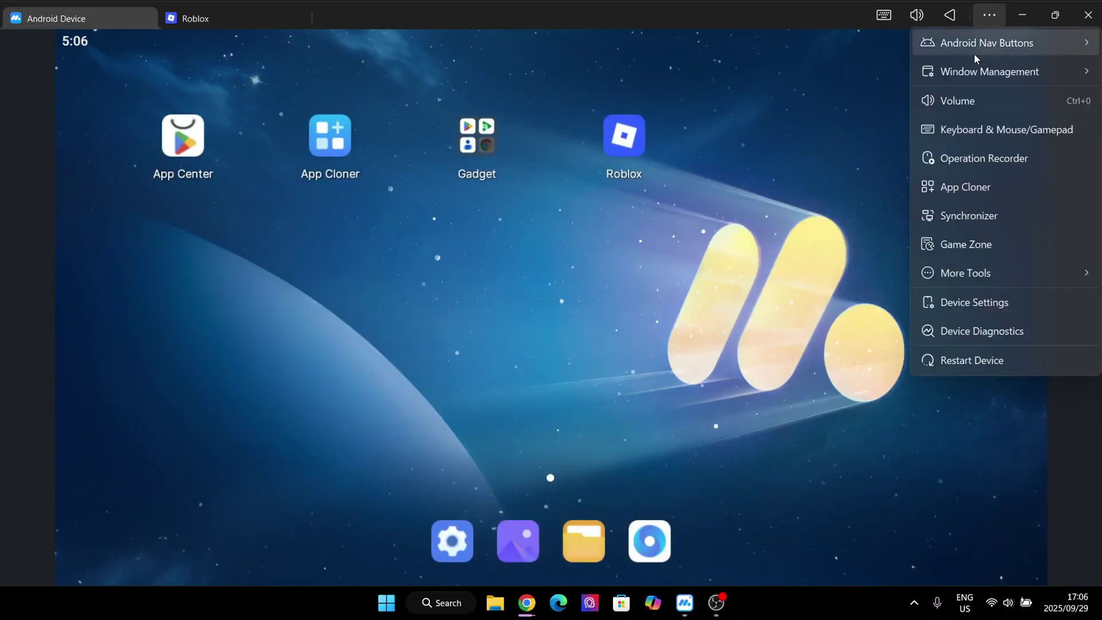
pyautogui.moveTo(935, 282)
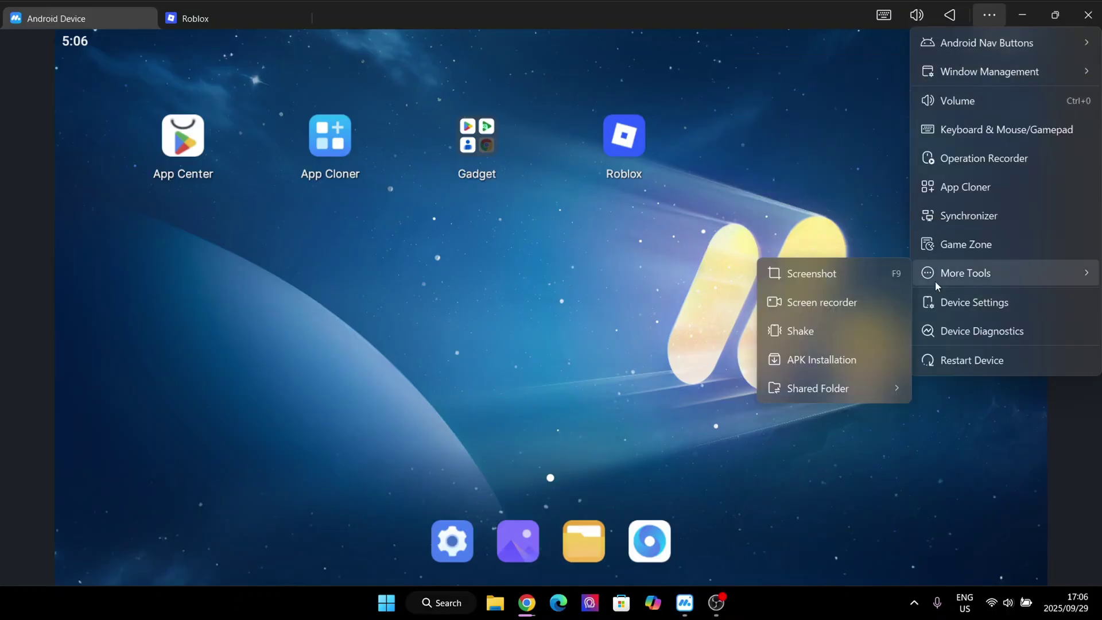
pyautogui.click(820, 224)
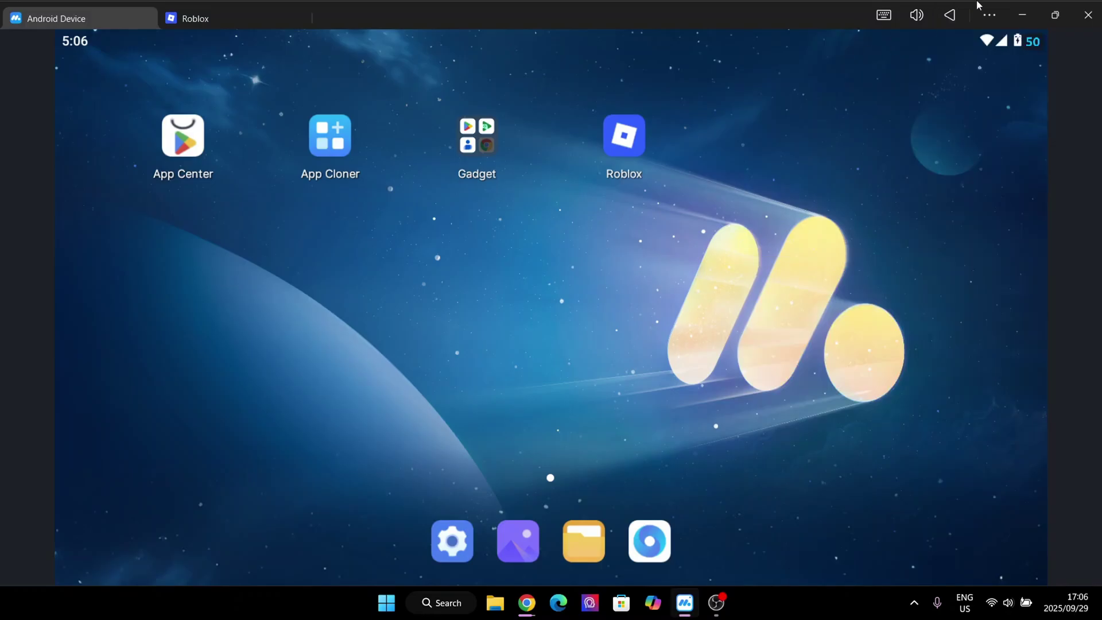
pyautogui.click(1022, 15)
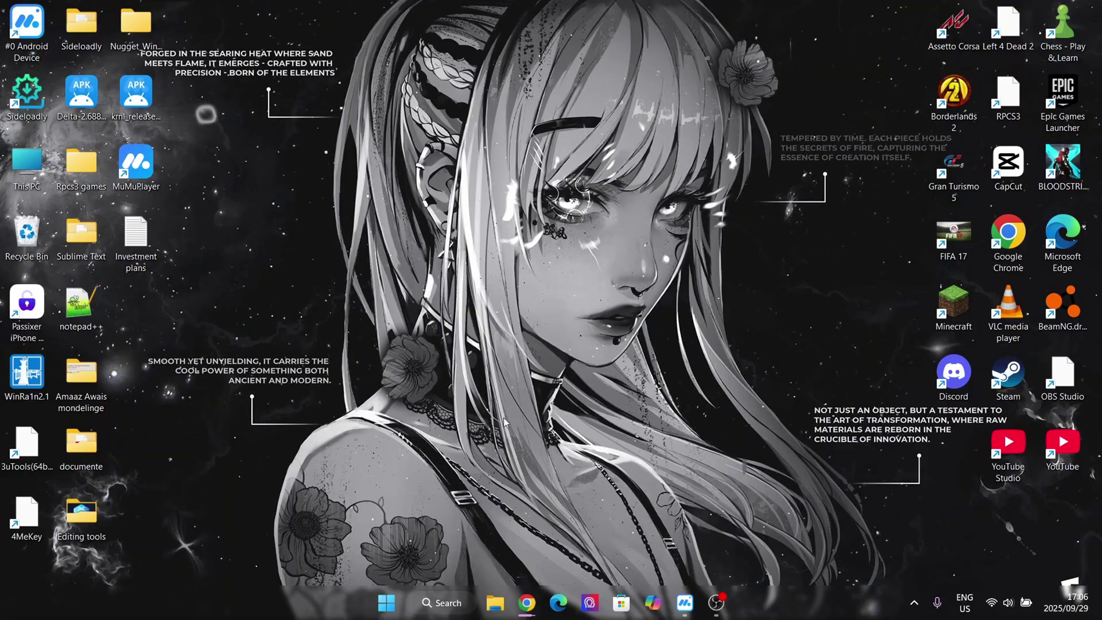
pyautogui.moveTo(257, 303); pyautogui.dragTo(226, 337)
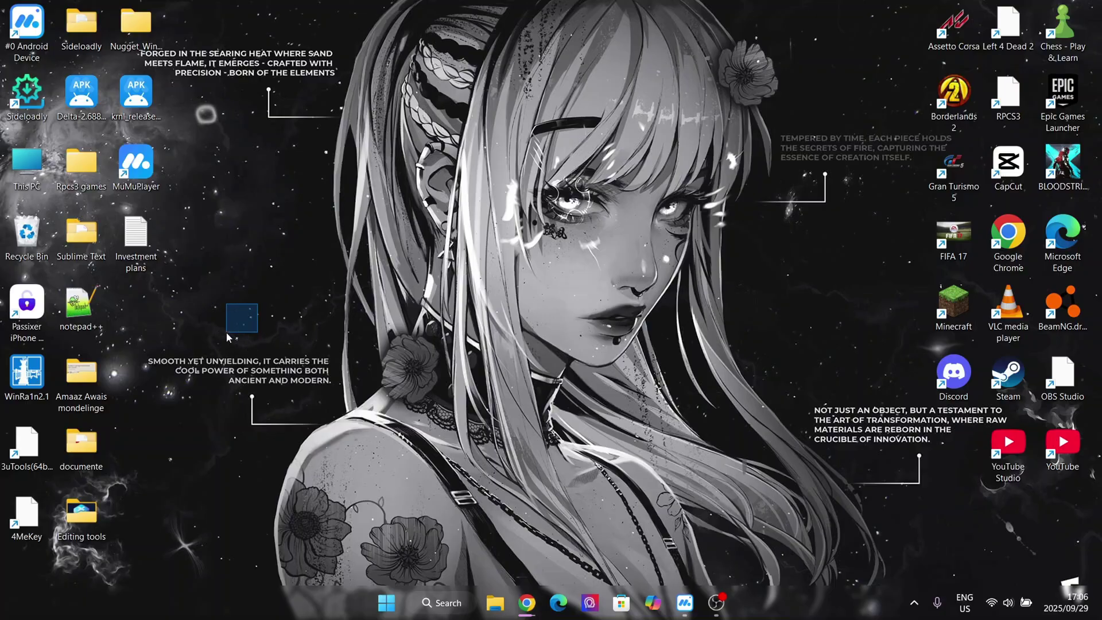
pyautogui.moveTo(787, 324); pyautogui.dragTo(821, 379)
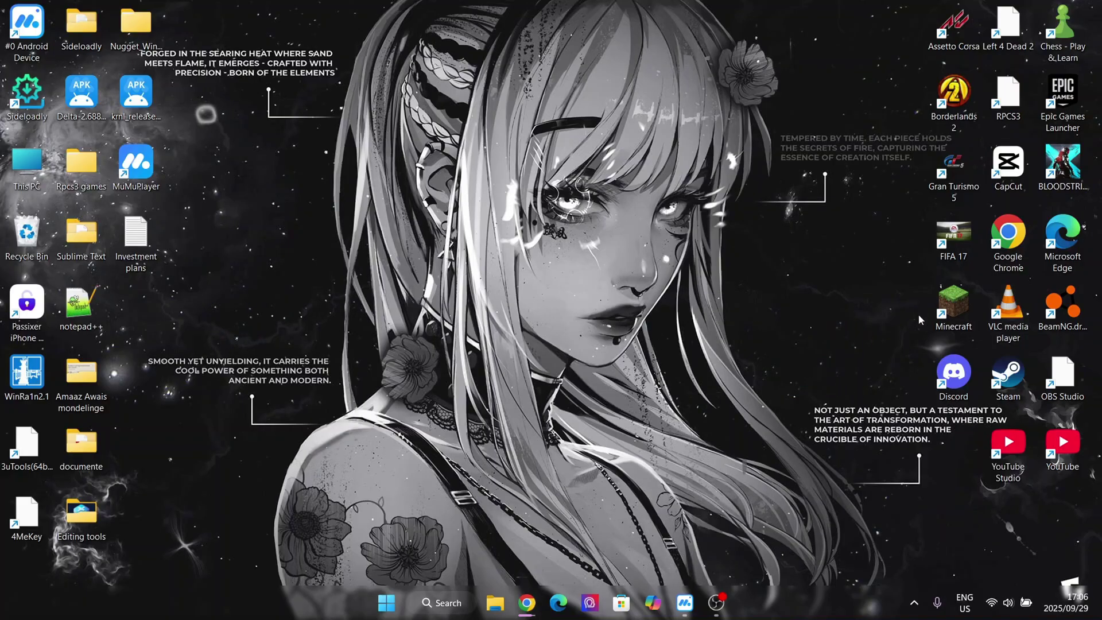
pyautogui.click(685, 603)
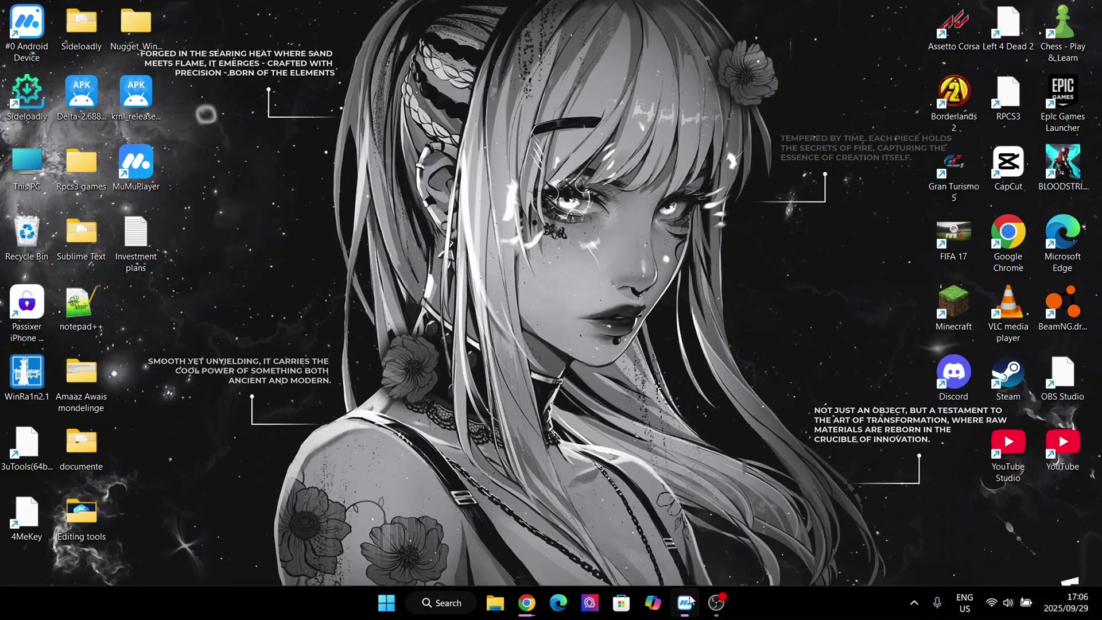
# View the Grow a Garden page in Roblox against the Android home screen and minimize the emulator
pyautogui.click(196, 23)
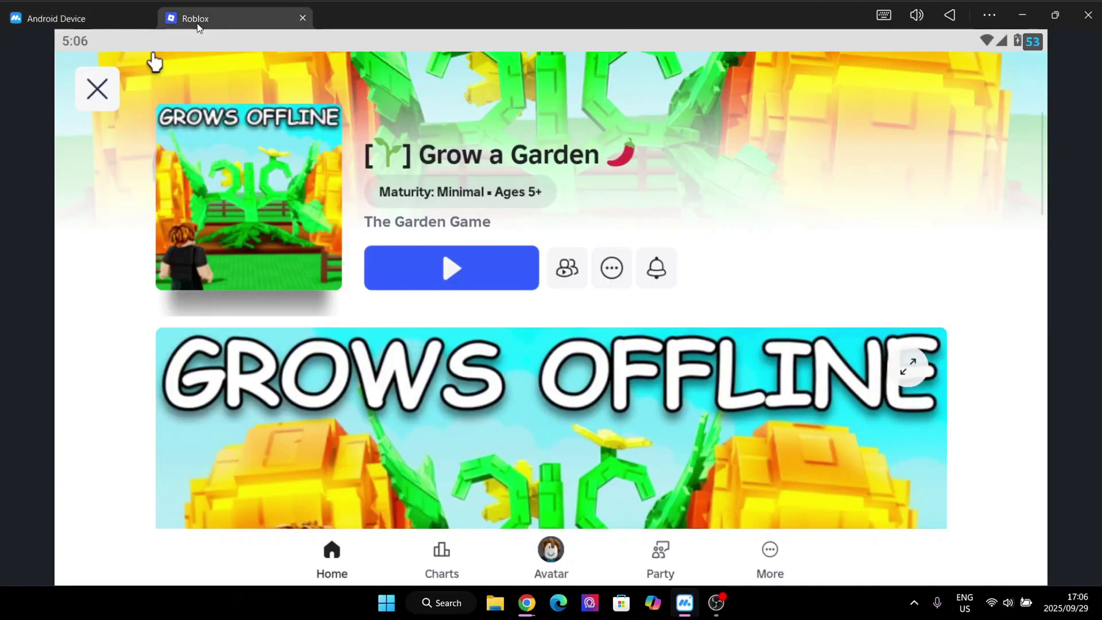
pyautogui.click(112, 15)
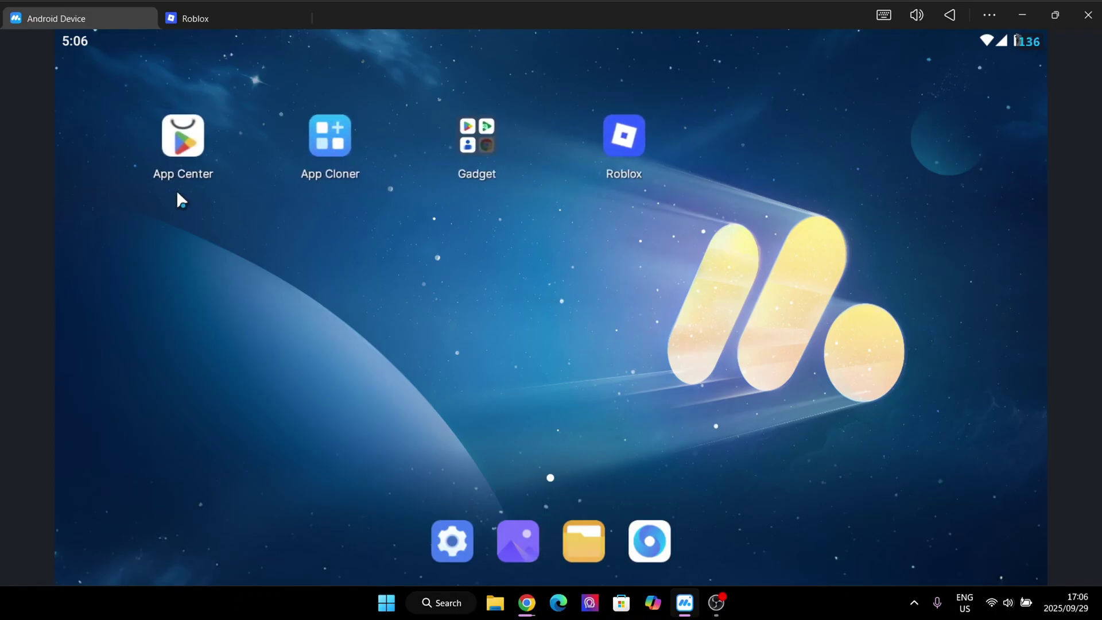
pyautogui.click(235, 18)
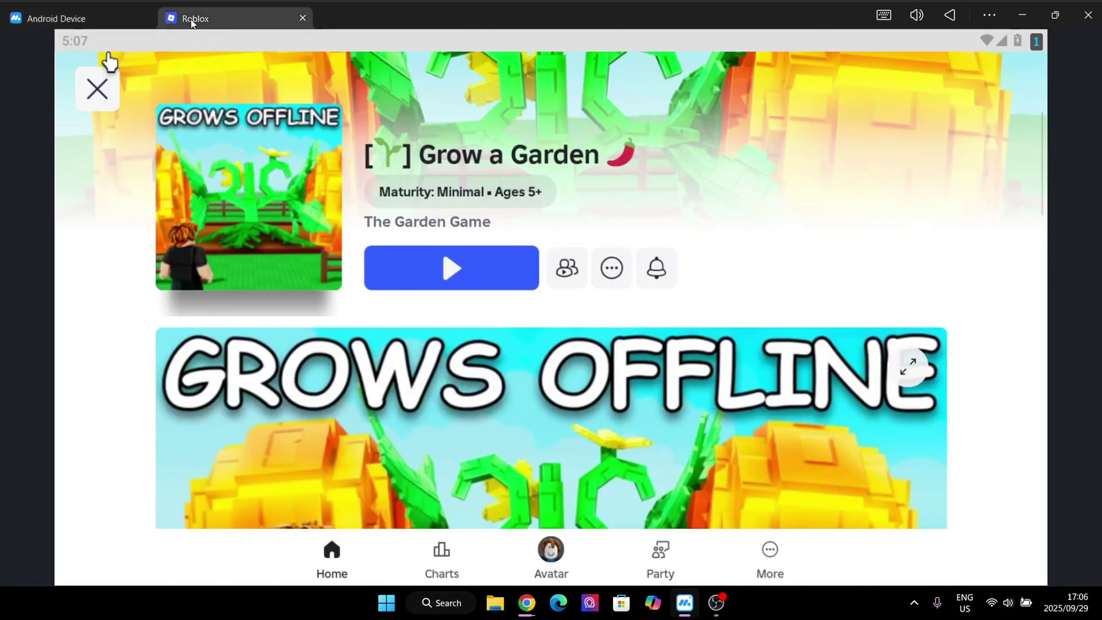
pyautogui.click(104, 18)
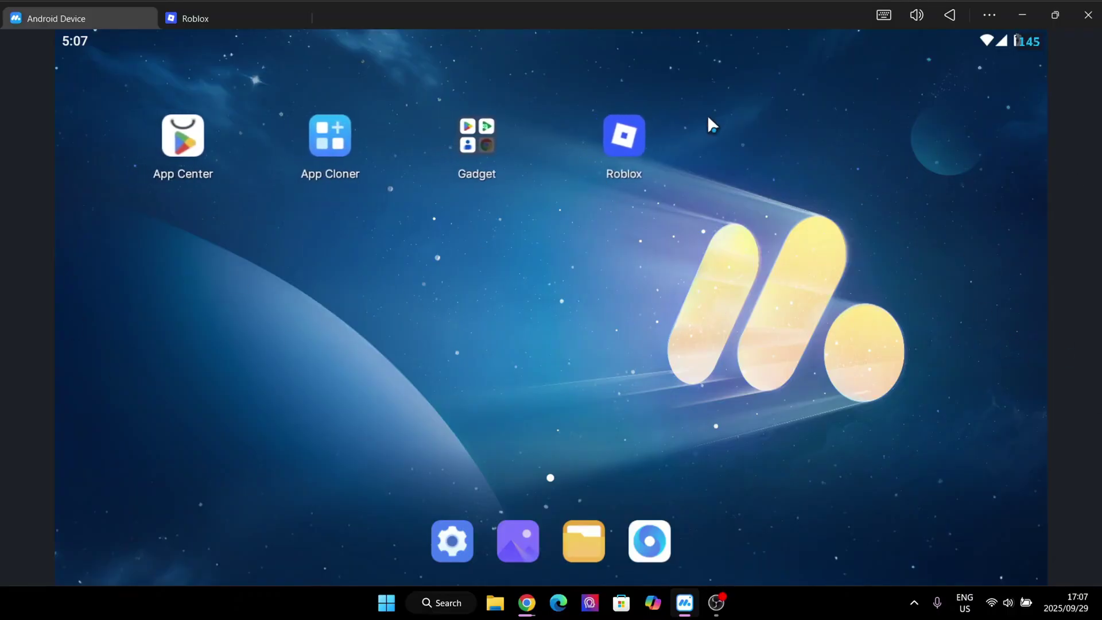
pyautogui.click(1024, 16)
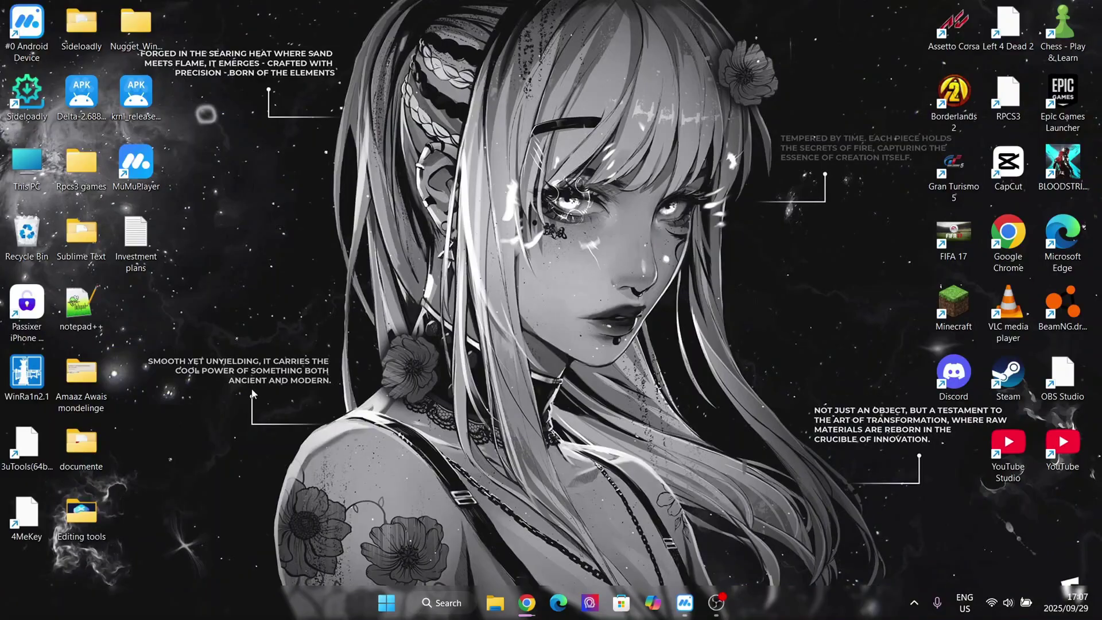